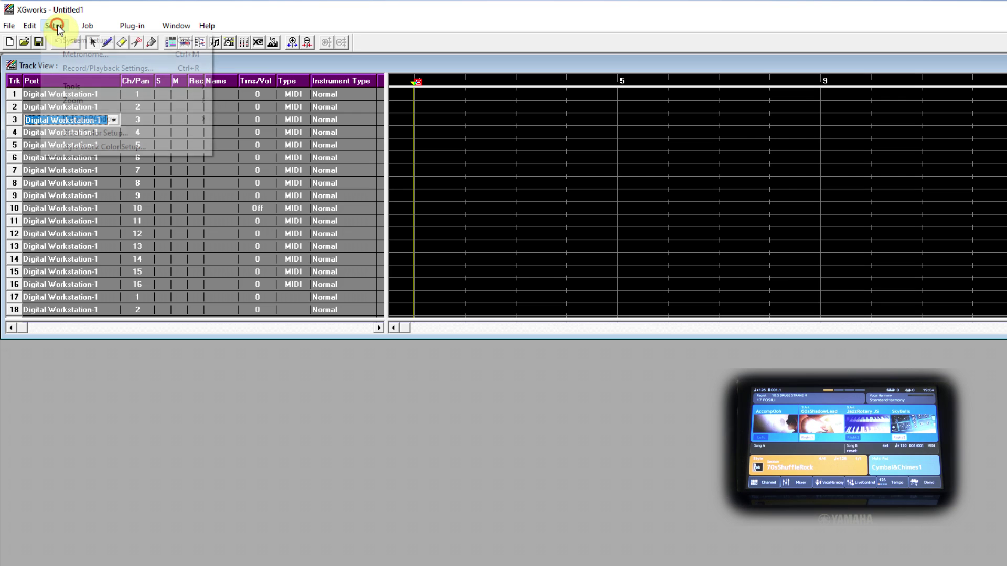
Step: Review the MIDI In and MIDI Out 1 device choices in the system setup and accept the settings
{"action": "left_click", "coordinate": [86, 41]}
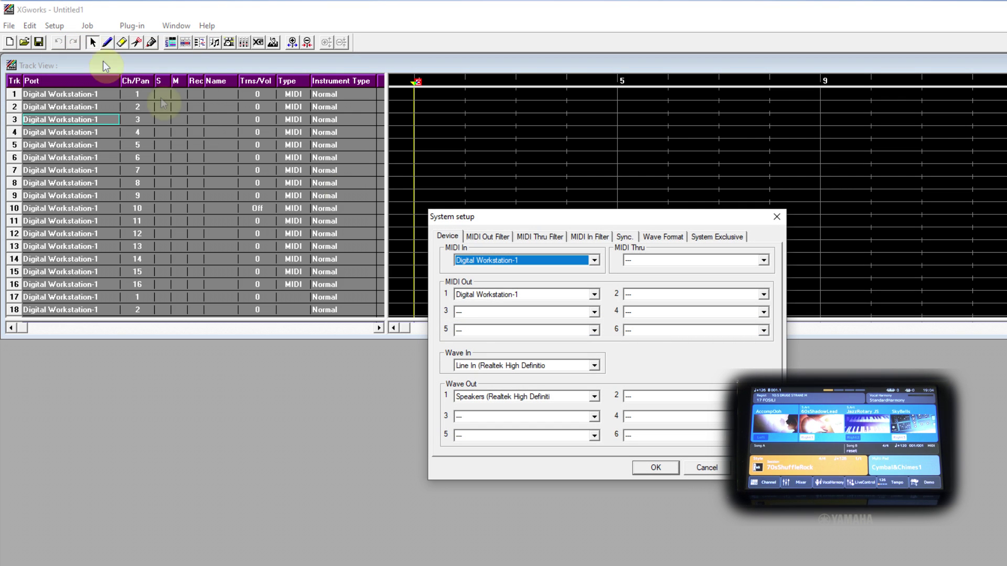
{"action": "left_click", "coordinate": [594, 295]}
{"action": "left_click", "coordinate": [593, 294]}
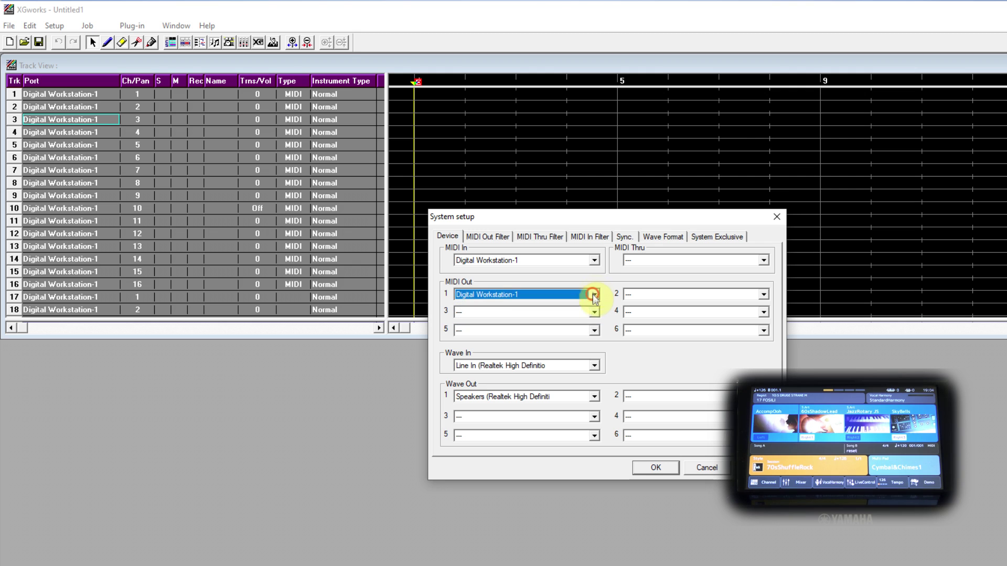
{"action": "left_click", "coordinate": [594, 260]}
{"action": "left_click", "coordinate": [594, 259]}
{"action": "left_click", "coordinate": [647, 467]}
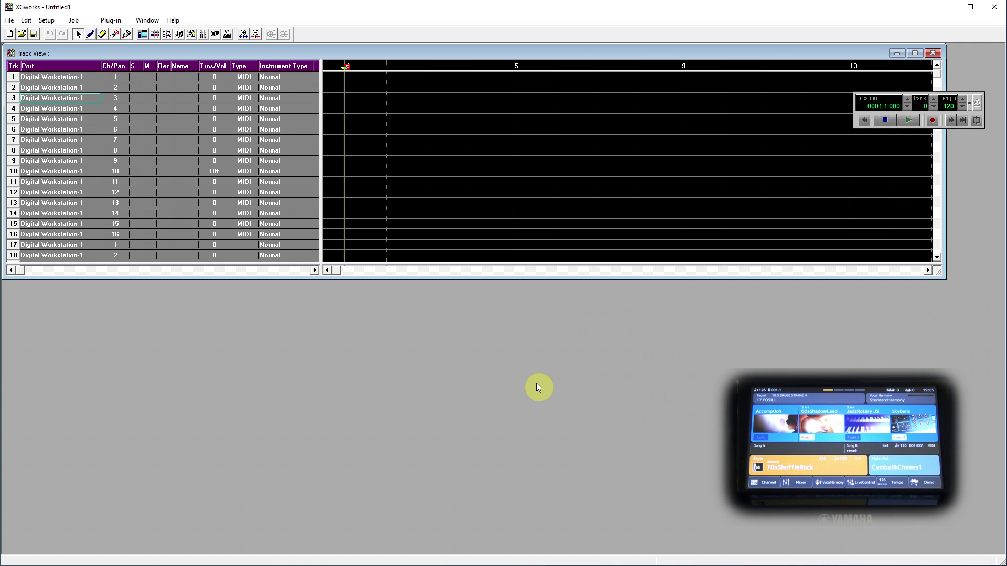
Step: Move the transport window above the track view and open the file XGWorks7.mid
{"action": "left_click_drag", "start_coordinate": [858, 121], "coordinate": [310, 47]}
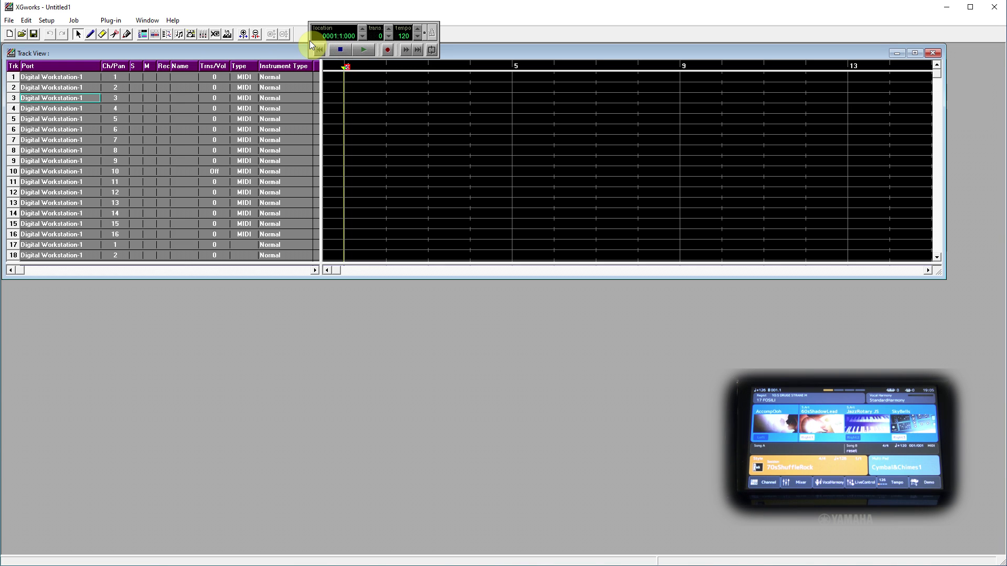
{"action": "left_click", "coordinate": [23, 34]}
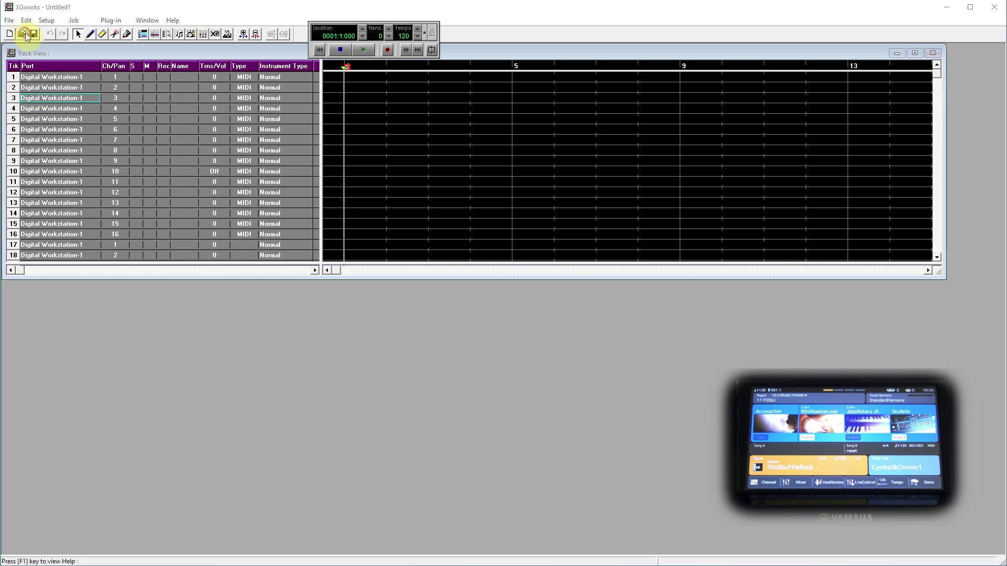
{"action": "left_click", "coordinate": [430, 263]}
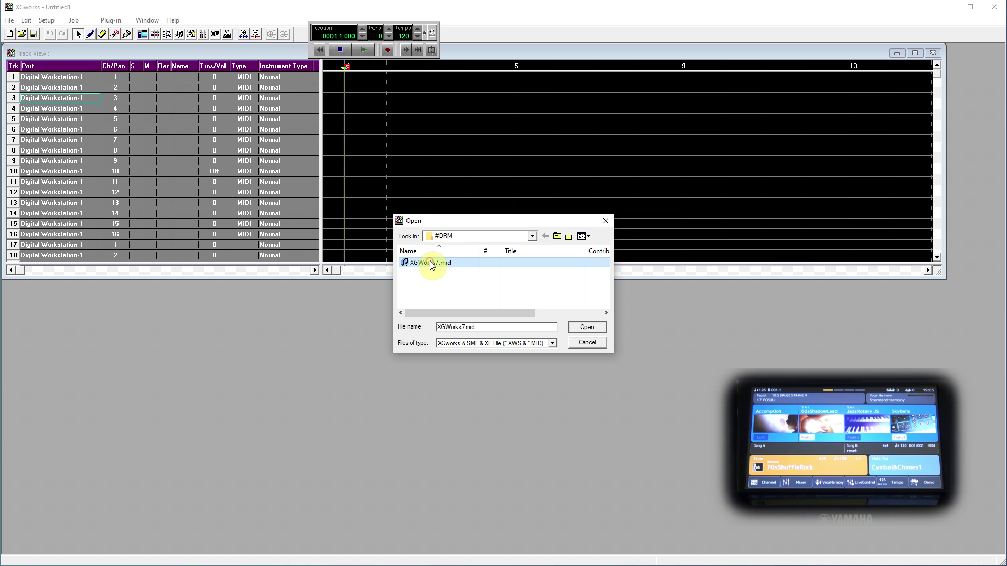
{"action": "left_click", "coordinate": [582, 330]}
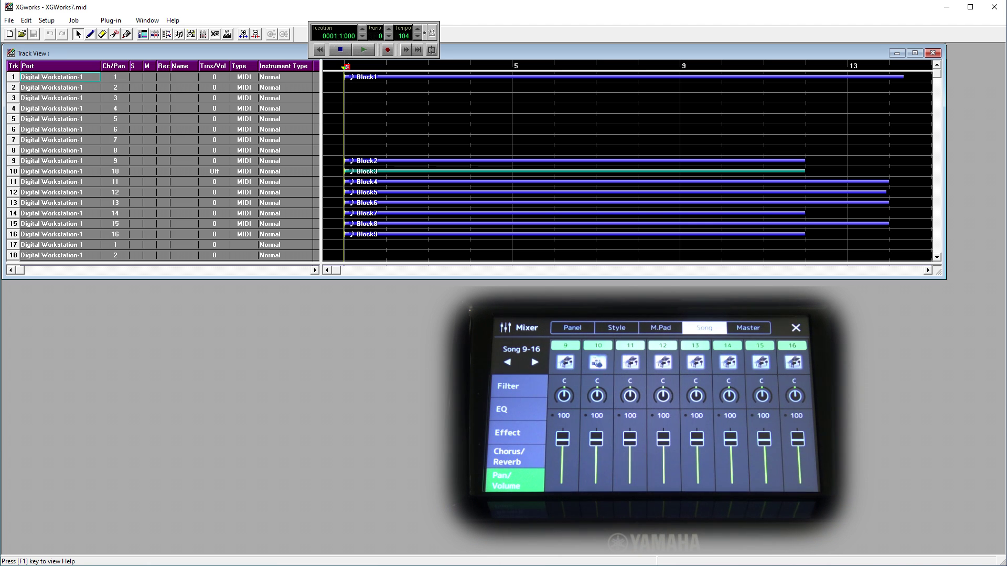
Step: Play the song until after measure 13, return to the beginning and start playback again
{"action": "left_click", "coordinate": [362, 49]}
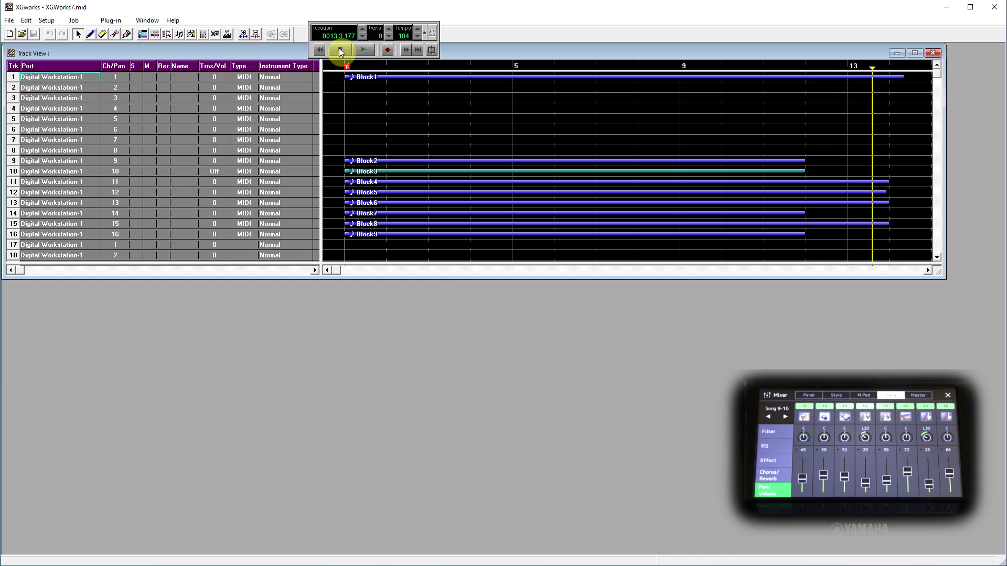
{"action": "left_click", "coordinate": [320, 49]}
{"action": "left_click", "coordinate": [365, 51]}
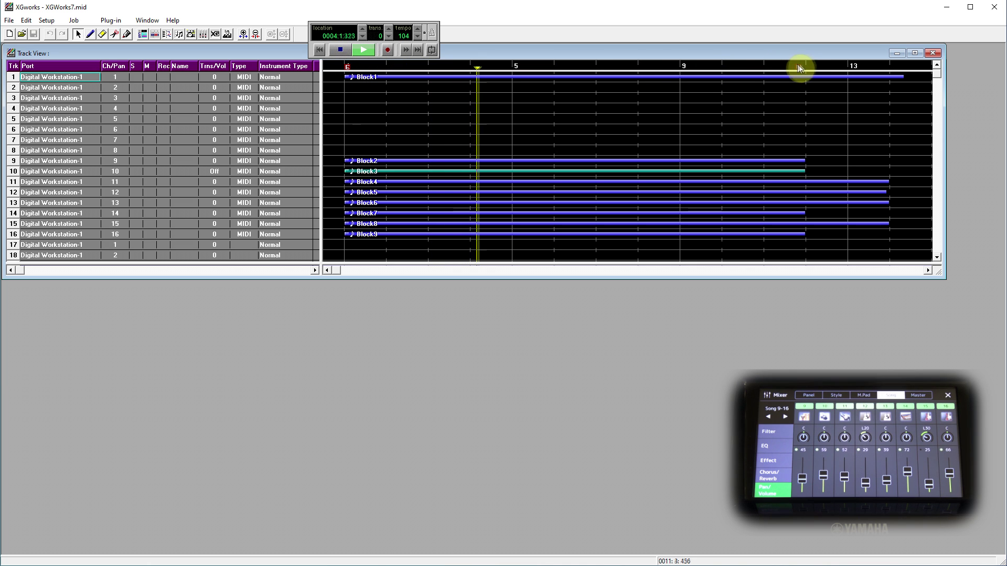
Step: Set the loop end marker to measure 12 and the start marker to measure 3, and turn loop playback on
{"action": "left_click_drag", "start_coordinate": [806, 64], "coordinate": [805, 65]}
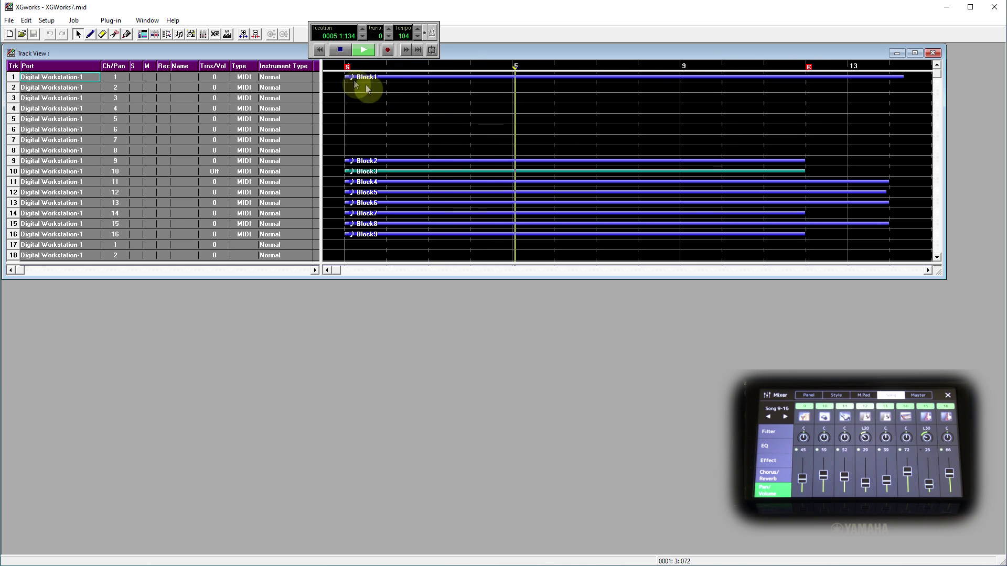
{"action": "left_click_drag", "start_coordinate": [345, 65], "coordinate": [427, 69]}
{"action": "left_click", "coordinate": [432, 50]}
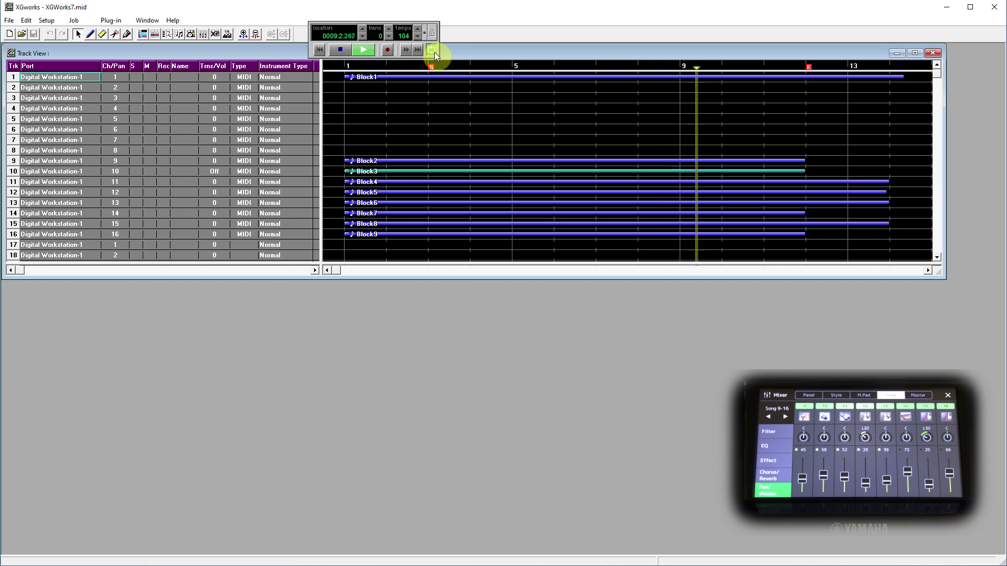
Step: Open Block3 on track 10 in the drum editor and enlarge its window to show more measures and instrument rows
{"action": "left_click", "coordinate": [454, 171]}
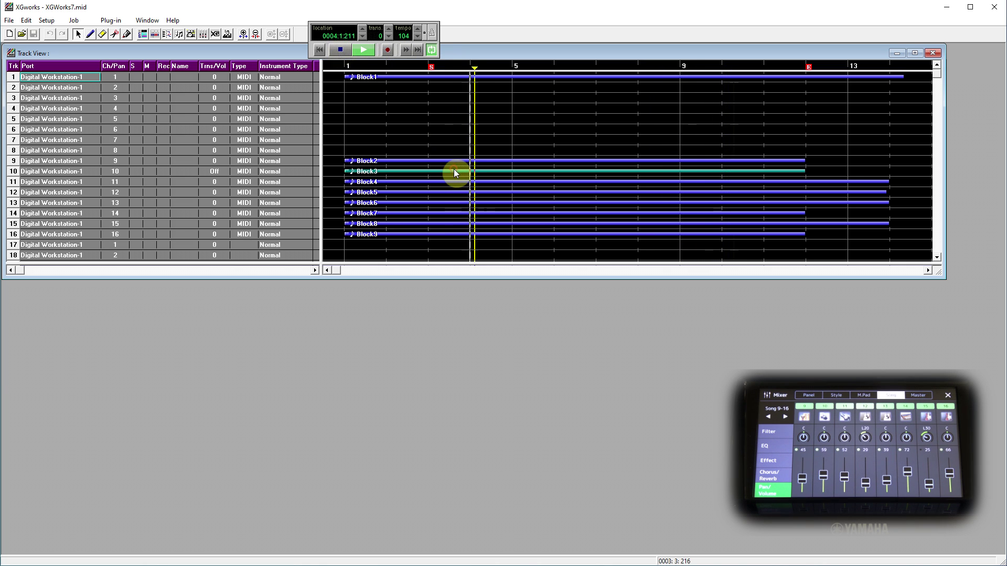
{"action": "left_click", "coordinate": [454, 172]}
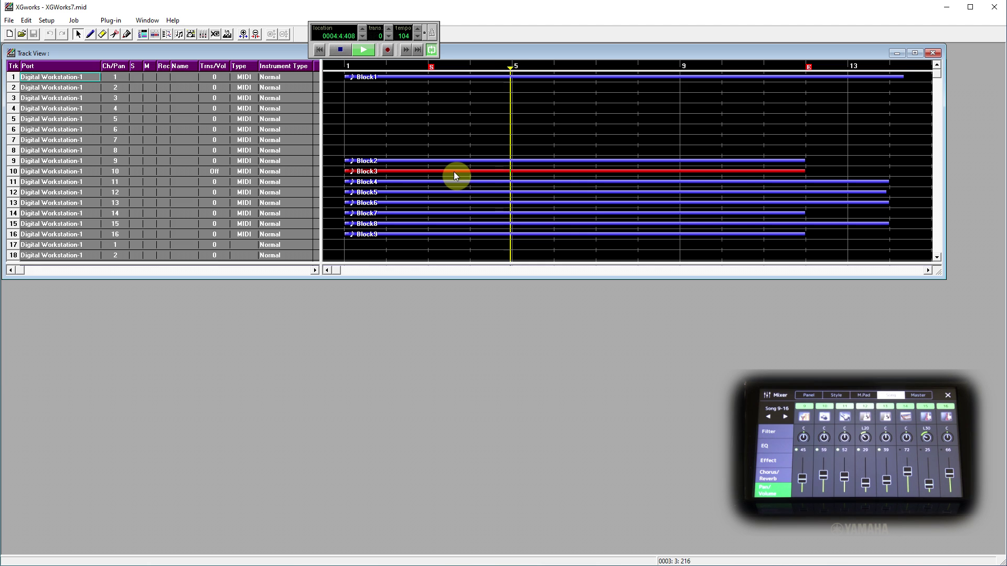
{"action": "right_click", "coordinate": [454, 172]}
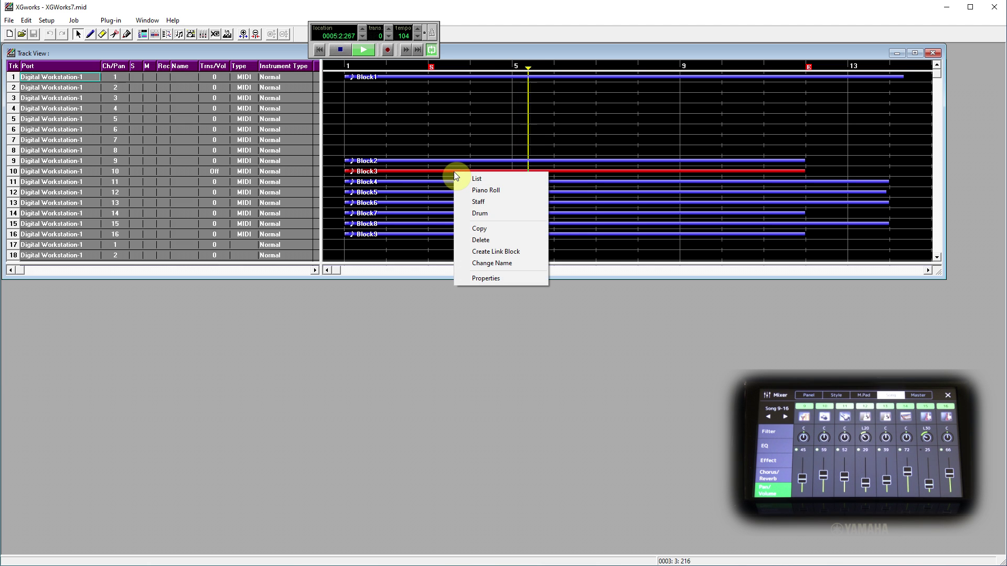
{"action": "left_click", "coordinate": [485, 214]}
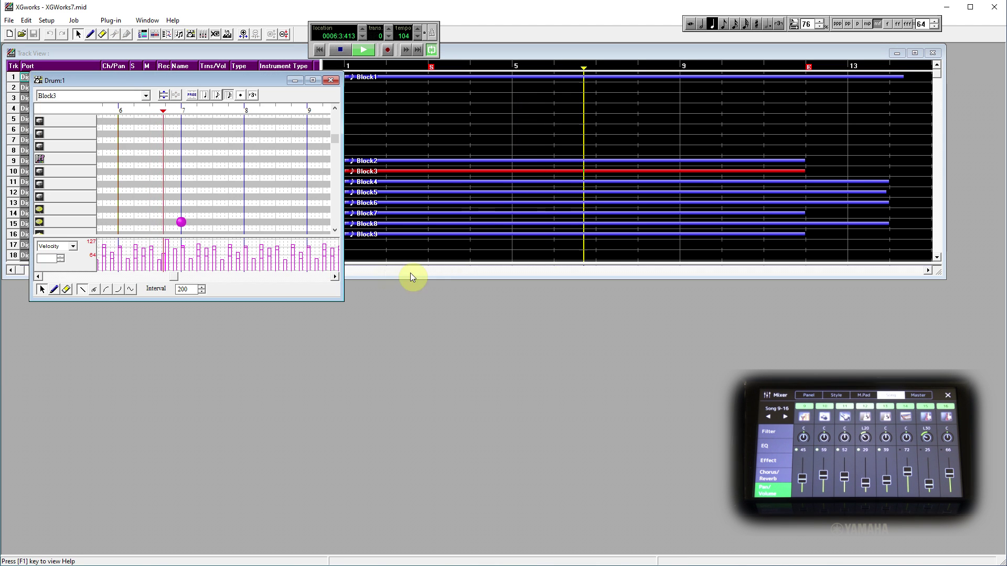
{"action": "left_click_drag", "start_coordinate": [344, 229], "coordinate": [937, 260]}
{"action": "left_click_drag", "start_coordinate": [476, 300], "coordinate": [495, 526]}
{"action": "left_click_drag", "start_coordinate": [468, 81], "coordinate": [472, 99]}
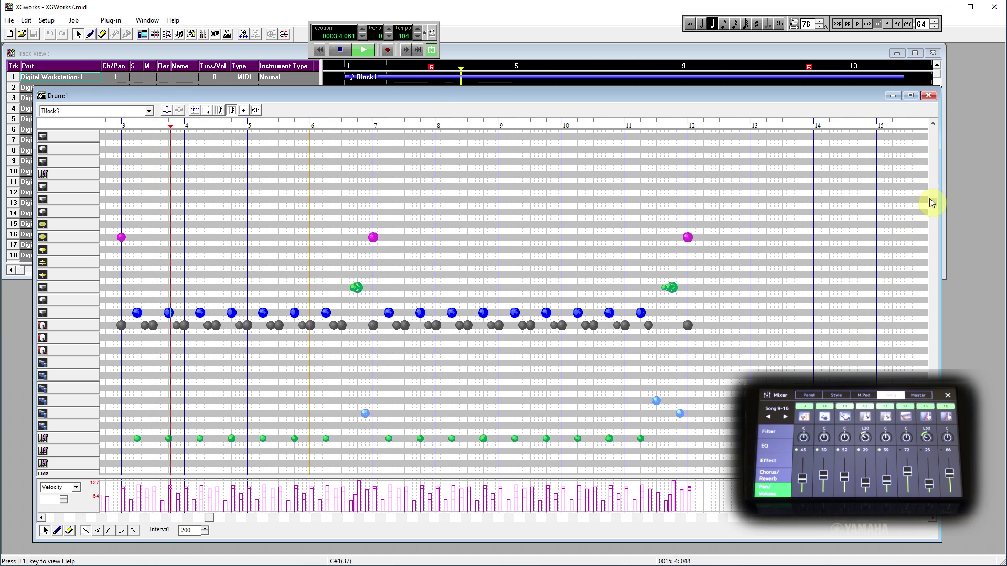
Step: Bring the two dense green note rows into view, enlarge the drum editor's velocity pane and stop playback
{"action": "left_click_drag", "start_coordinate": [932, 203], "coordinate": [933, 153]}
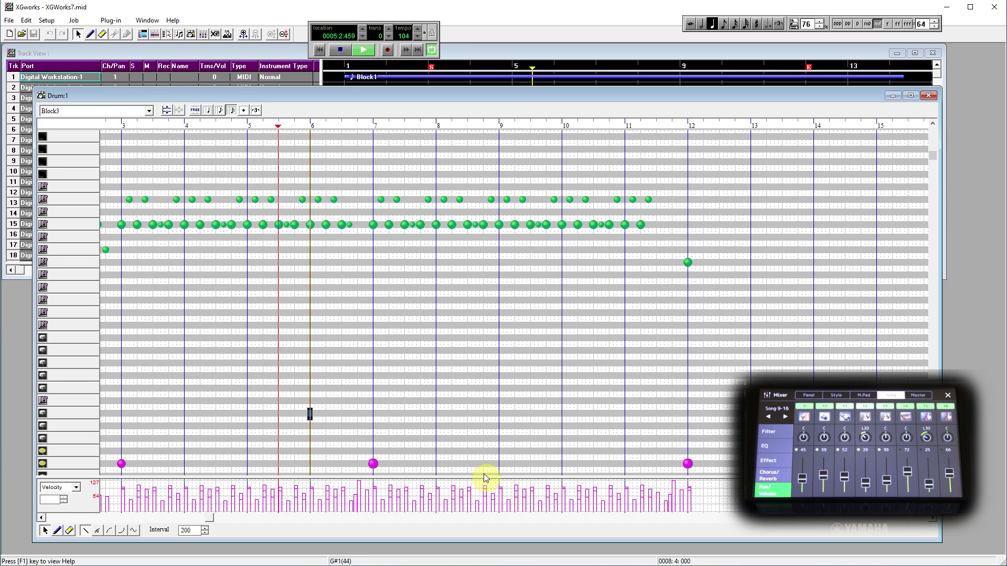
{"action": "left_click_drag", "start_coordinate": [483, 477], "coordinate": [493, 341]}
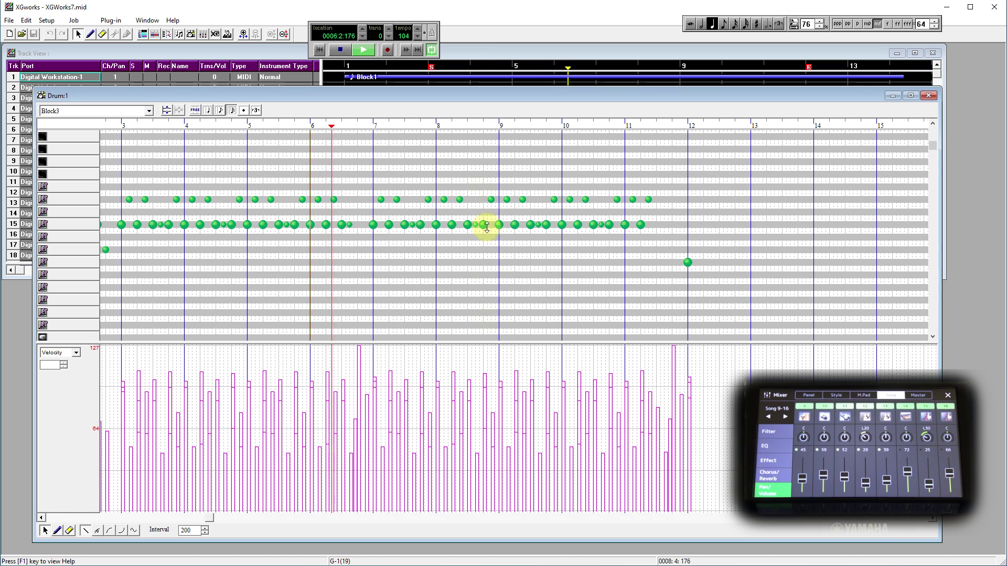
{"action": "left_click", "coordinate": [339, 51]}
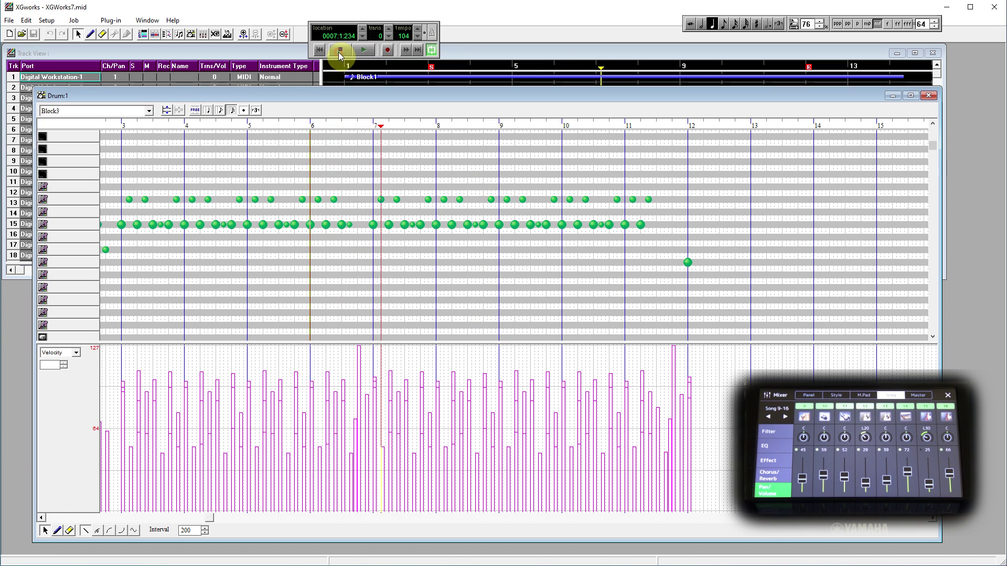
Step: Select all notes in the upper of the two dense green rows and shift their velocities together, bringing the lowest to 58
{"action": "left_click", "coordinate": [170, 352]}
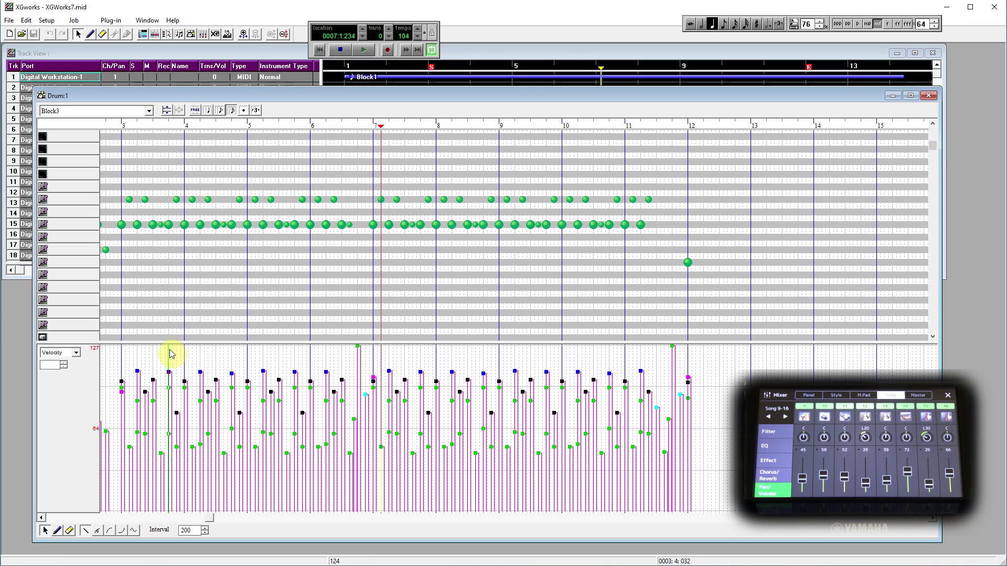
{"action": "left_click", "coordinate": [77, 200]}
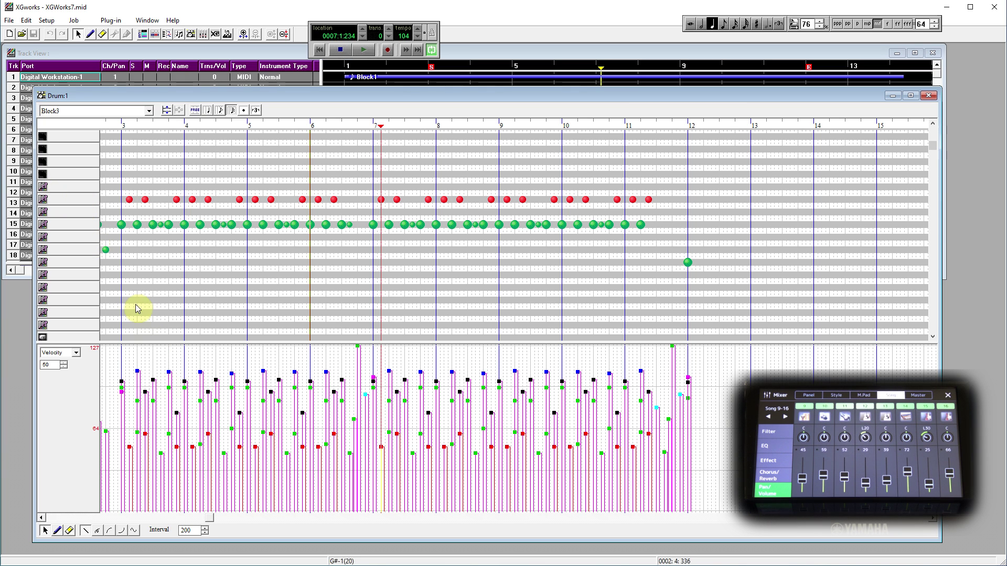
{"action": "left_click_drag", "start_coordinate": [192, 448], "coordinate": [192, 376]}
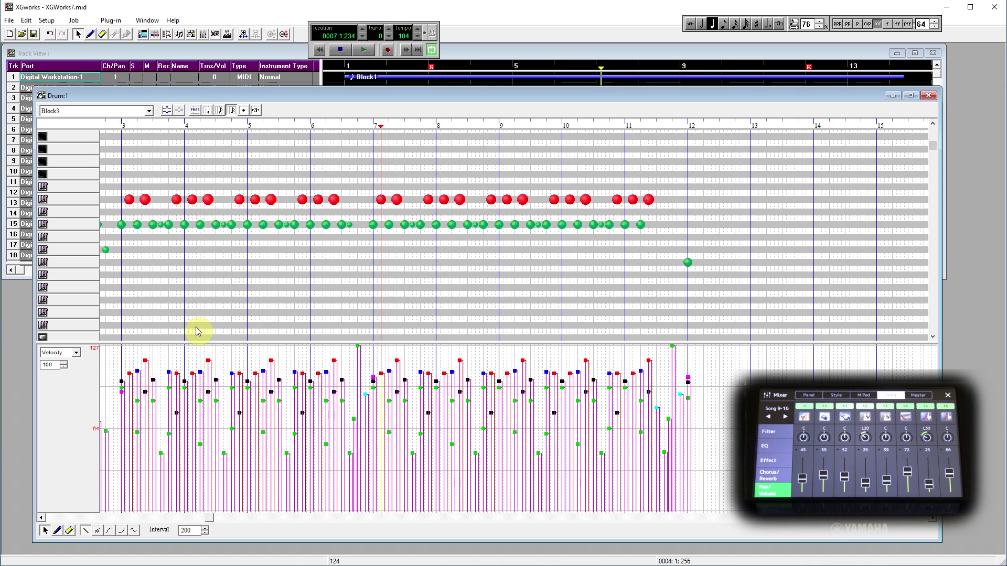
{"action": "left_click_drag", "start_coordinate": [207, 362], "coordinate": [205, 428]}
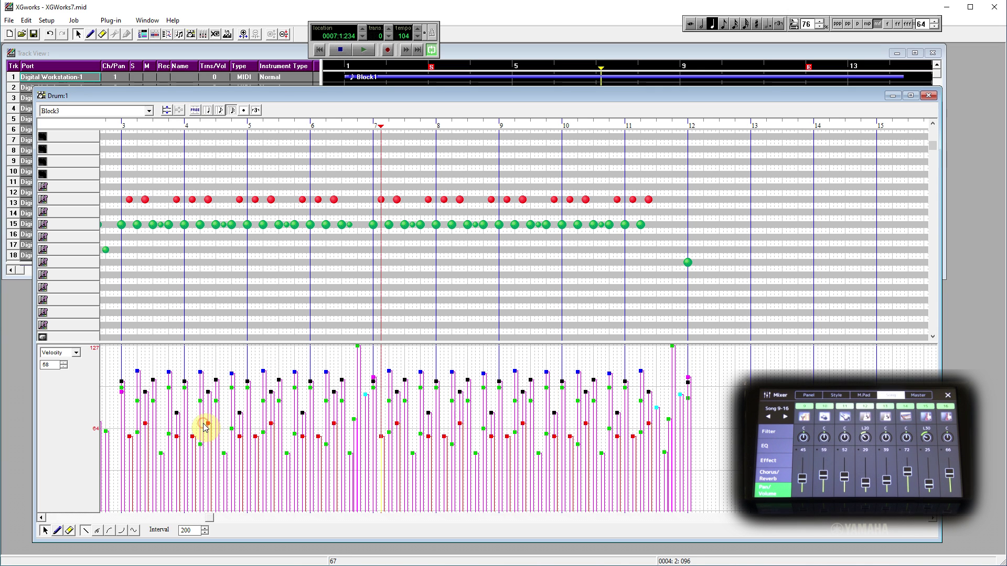
Step: Raise the velocities of all notes in the lower dense green row together, and group-select the upper row's notes in measures 3 and 4
{"action": "left_click", "coordinate": [82, 224]}
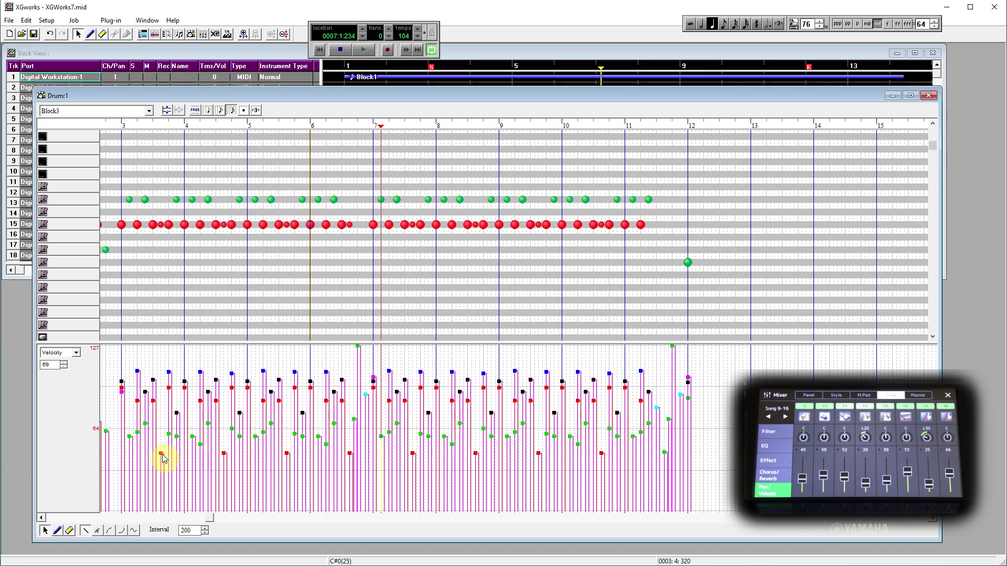
{"action": "left_click_drag", "start_coordinate": [162, 454], "coordinate": [163, 436]}
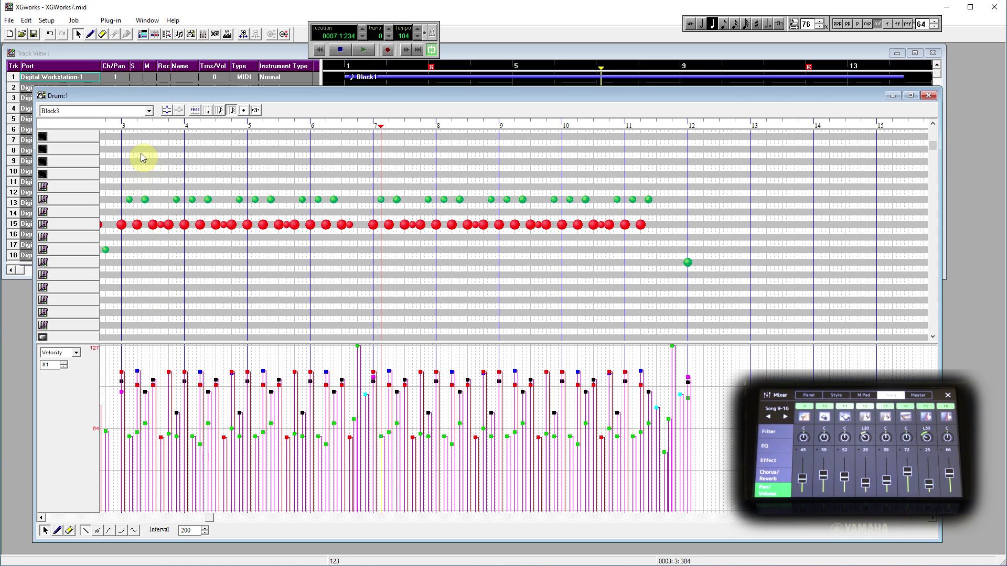
{"action": "left_click_drag", "start_coordinate": [116, 187], "coordinate": [219, 203]}
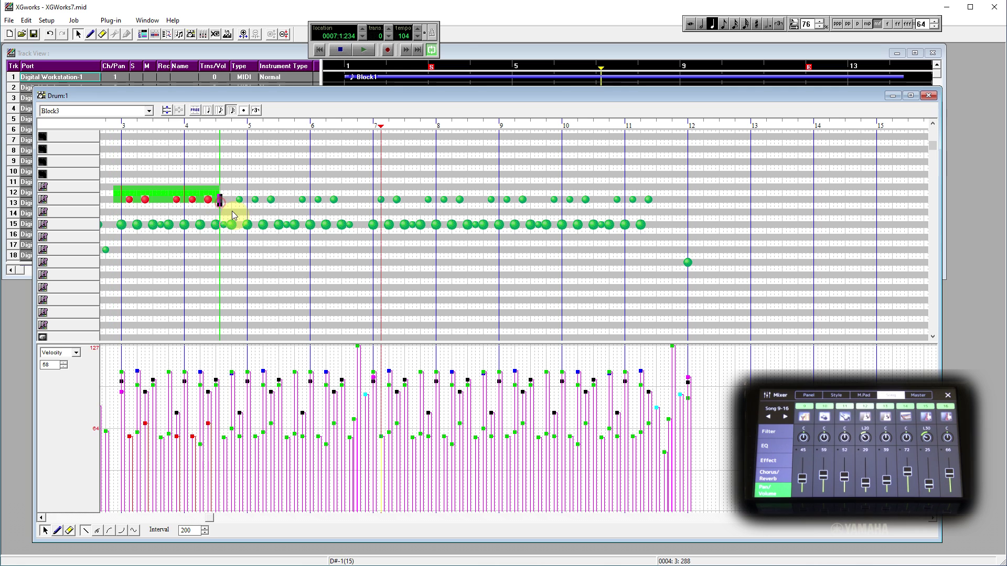
{"action": "left_click", "coordinate": [194, 441]}
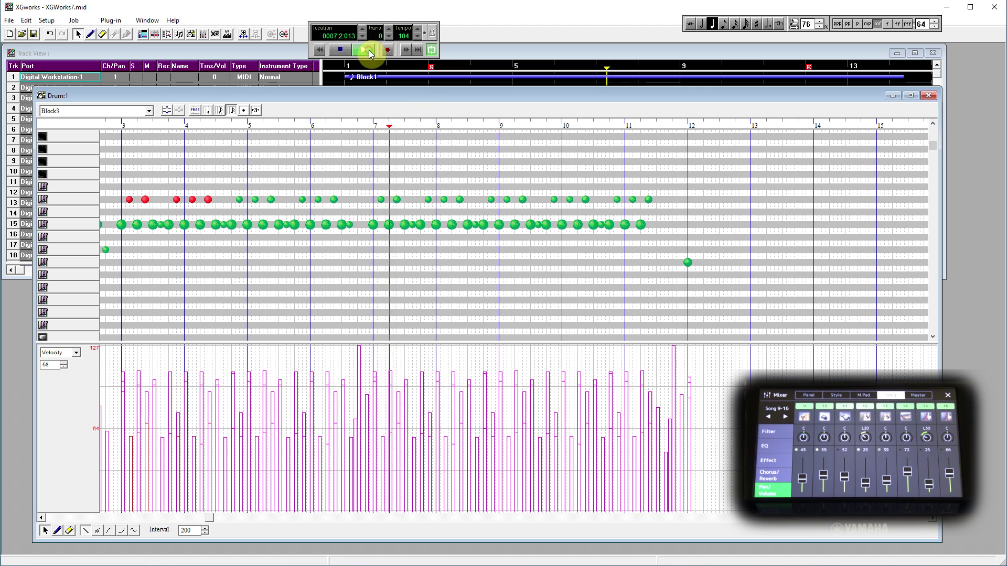
Step: Select all notes in the drum row with hits before measures 7 and 12 and move them down onto the blue-note row
{"action": "left_click_drag", "start_coordinate": [931, 150], "coordinate": [928, 187]}
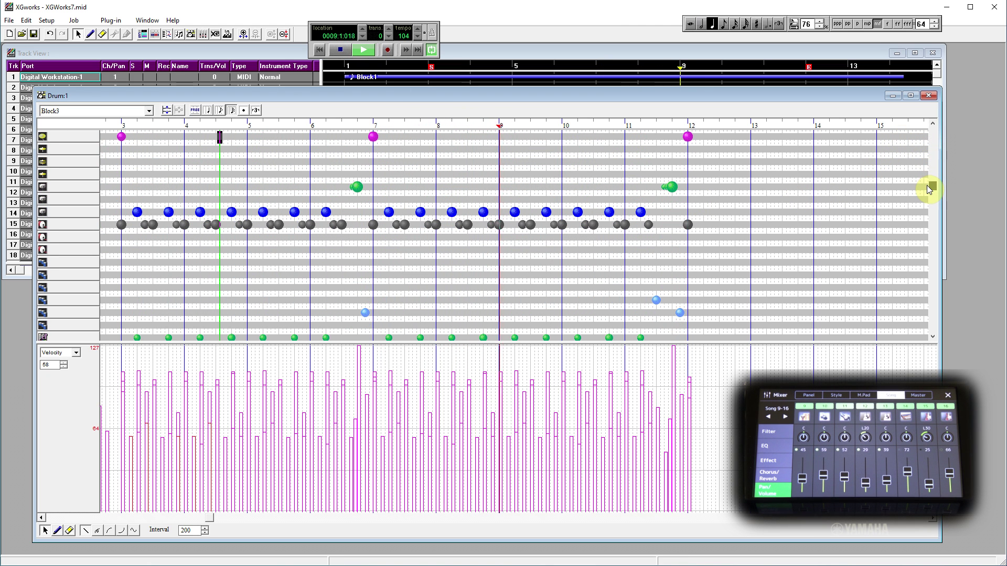
{"action": "left_click", "coordinate": [78, 185]}
{"action": "left_click", "coordinate": [341, 51]}
{"action": "left_click", "coordinate": [79, 188]}
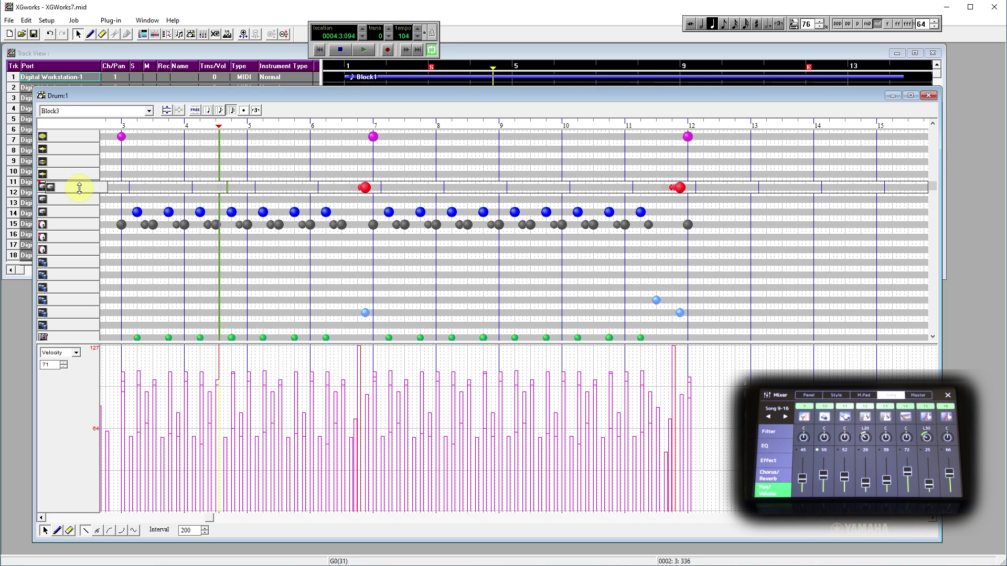
{"action": "left_click", "coordinate": [244, 35]}
{"action": "left_click", "coordinate": [244, 35]}
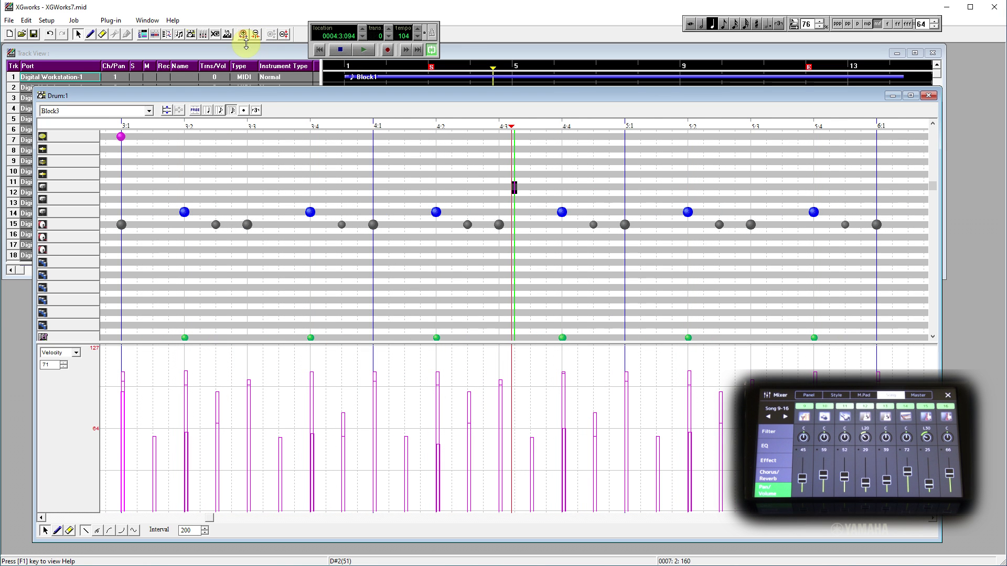
{"action": "left_click_drag", "start_coordinate": [212, 520], "coordinate": [438, 553]}
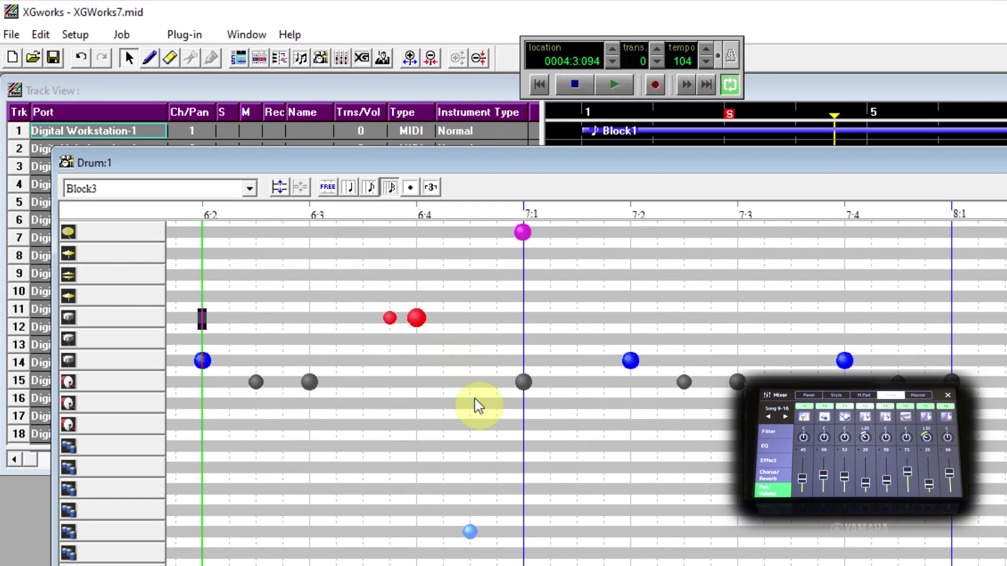
{"action": "left_click", "coordinate": [380, 190]}
{"action": "left_click", "coordinate": [417, 317]}
{"action": "left_click_drag", "start_coordinate": [418, 321], "coordinate": [417, 360]}
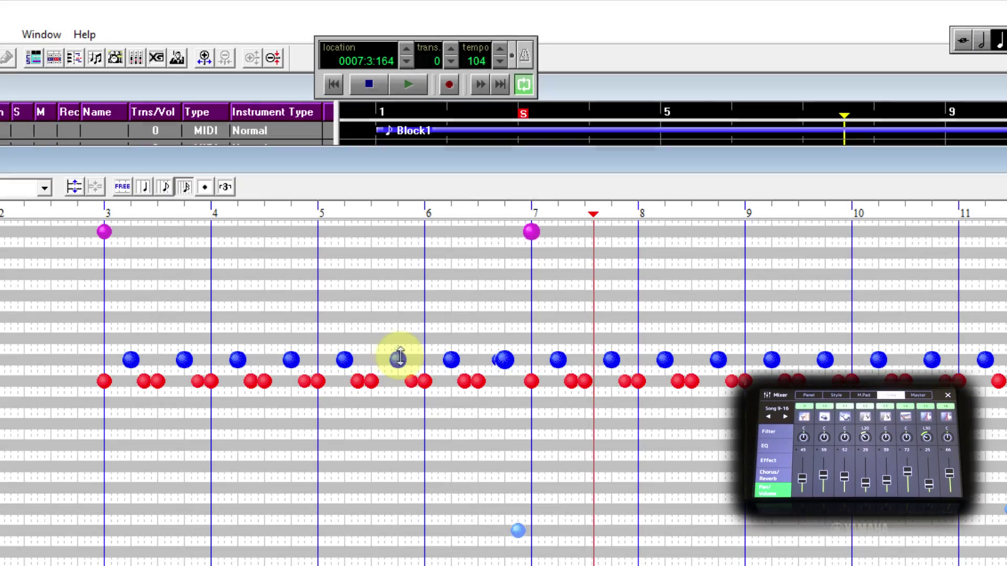
Step: Check the pitch of the blue-row note on beat 4 of measure 5 in its note properties
{"action": "left_click", "coordinate": [396, 358]}
{"action": "right_click", "coordinate": [397, 356]}
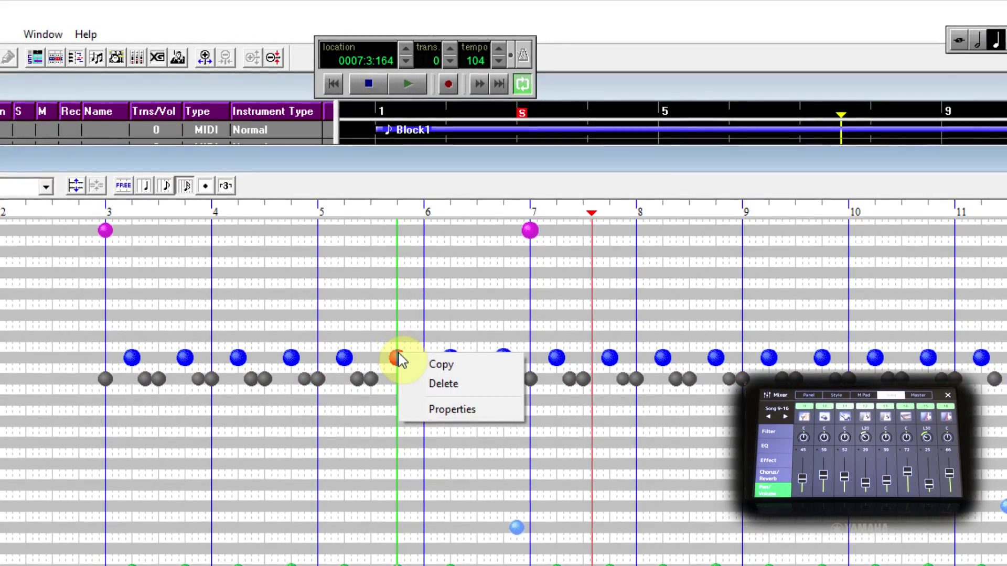
{"action": "left_click", "coordinate": [459, 409]}
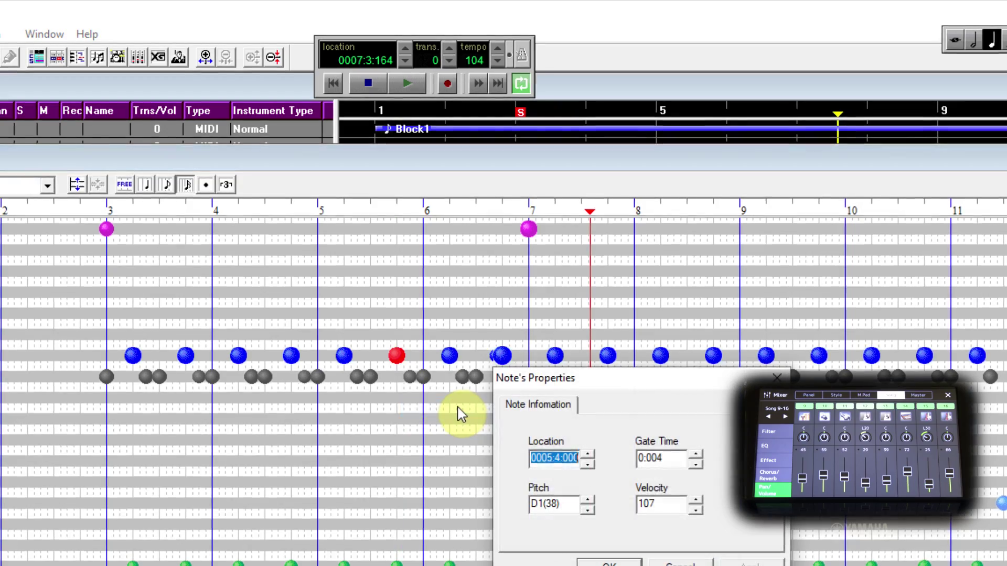
{"action": "double_click", "coordinate": [530, 502]}
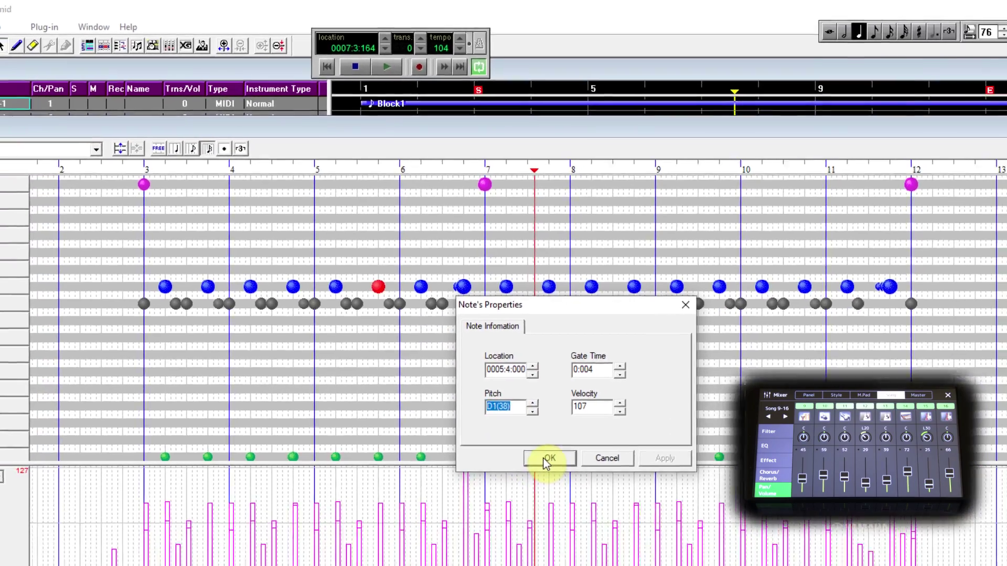
{"action": "left_click", "coordinate": [577, 521]}
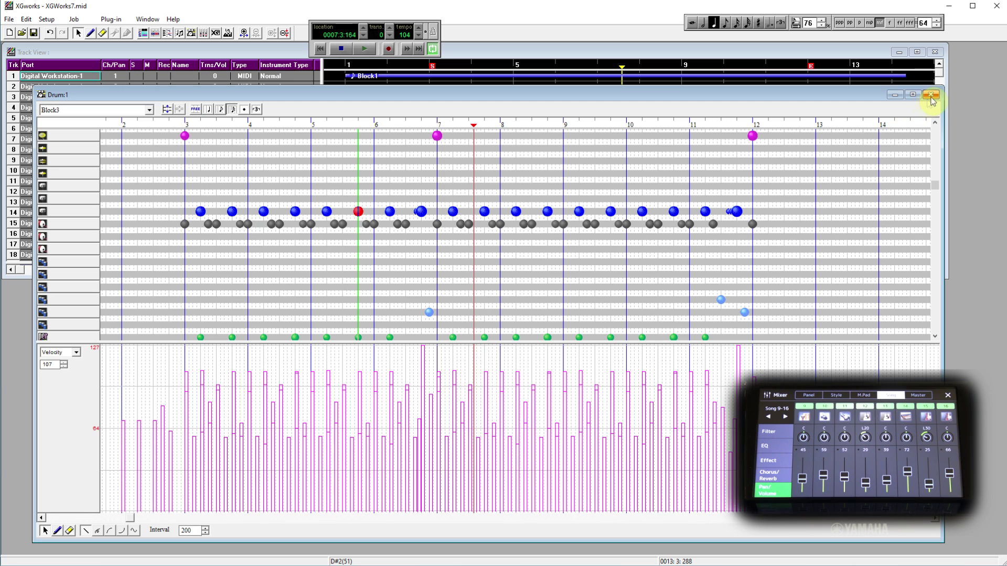
Step: Replace the drum editor with the XG Editor and its Quick Drum setup, arranging both side by side below the track view
{"action": "left_click", "coordinate": [932, 95]}
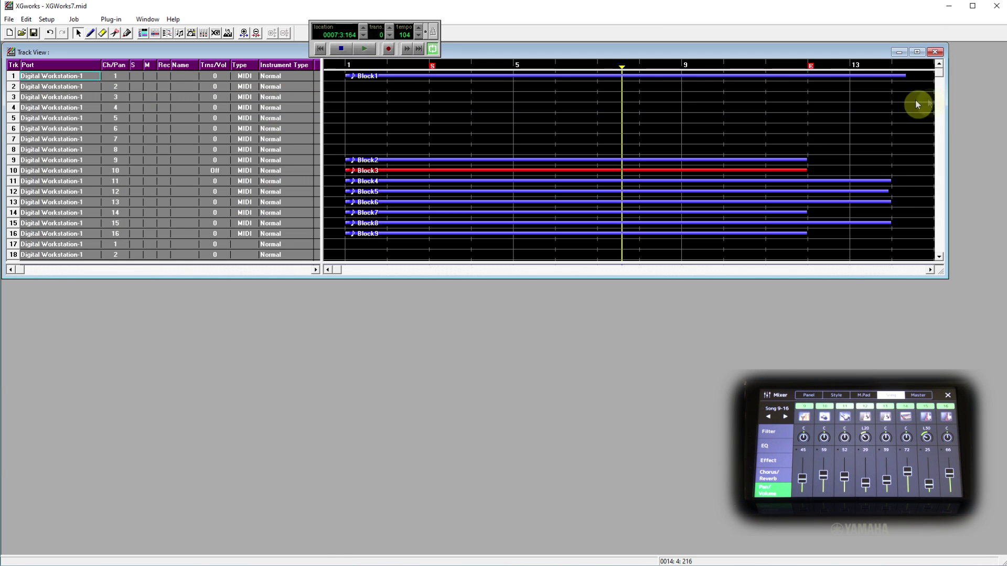
{"action": "left_click", "coordinate": [216, 34]}
{"action": "left_click_drag", "start_coordinate": [225, 91], "coordinate": [194, 292]}
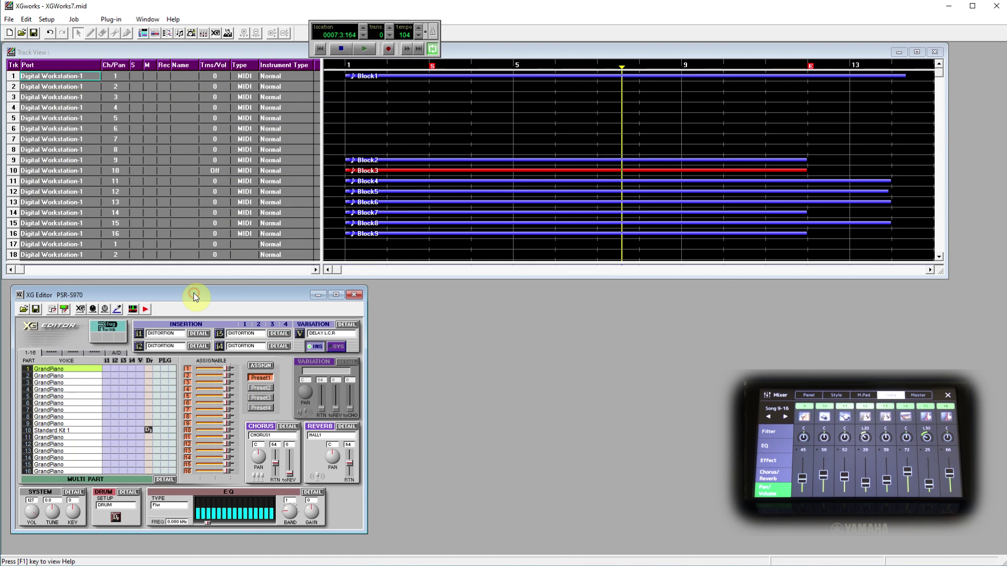
{"action": "left_click", "coordinate": [128, 493]}
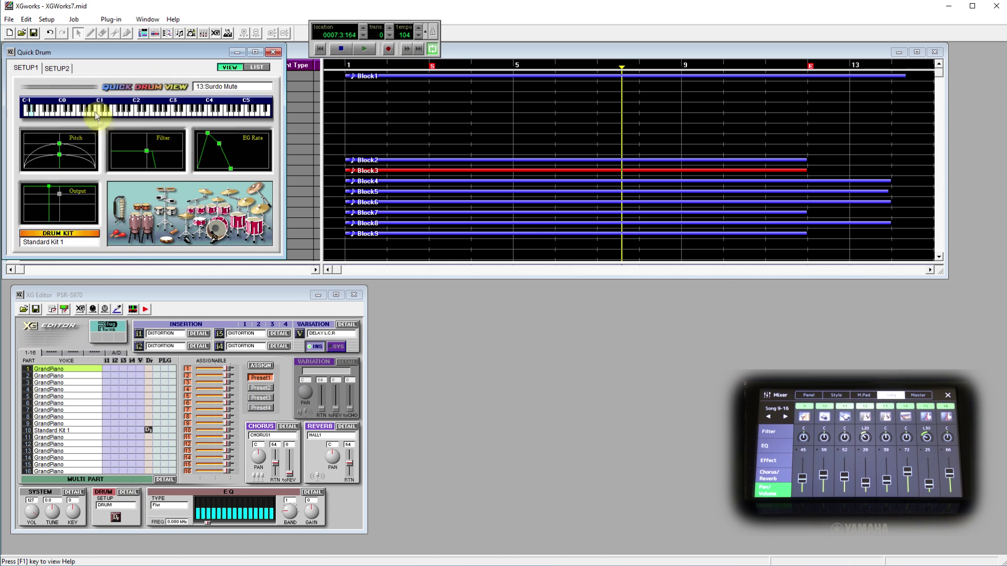
{"action": "left_click_drag", "start_coordinate": [134, 54], "coordinate": [498, 295]}
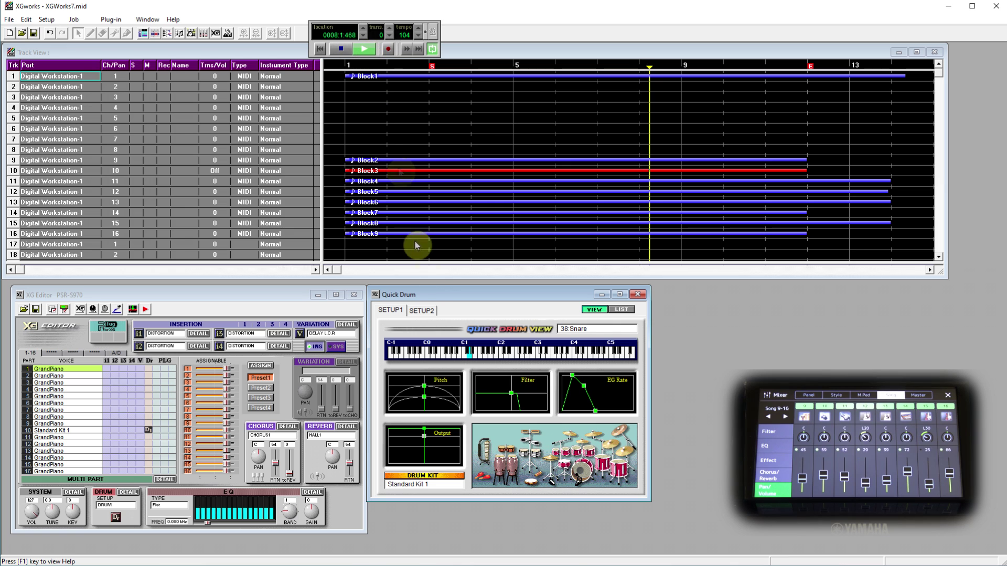
Step: Solo track 10 and set the snare's output level to 123 and pan to L2 in Quick Drum
{"action": "left_click", "coordinate": [136, 171]}
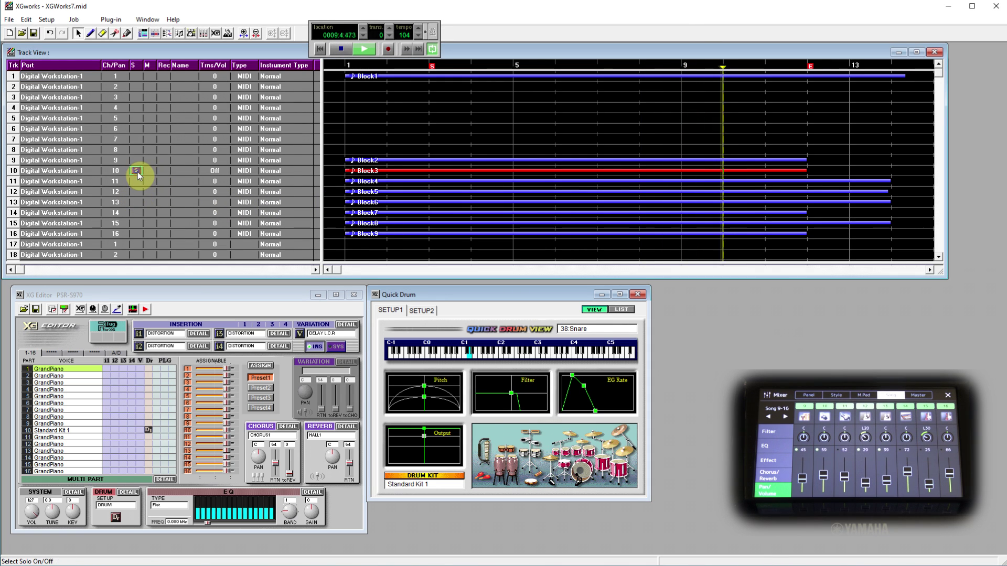
{"action": "left_click", "coordinate": [422, 404]}
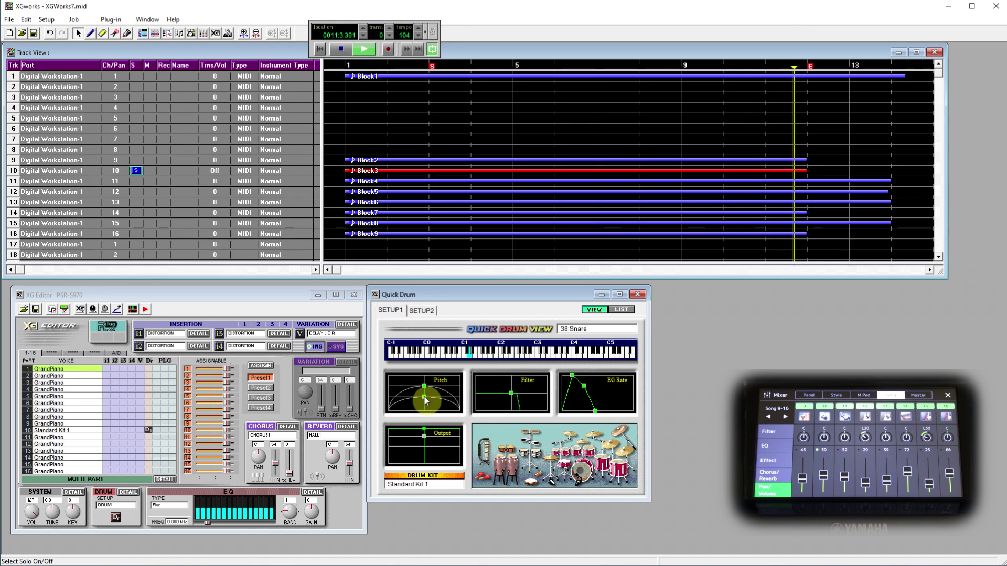
{"action": "left_click", "coordinate": [425, 429]}
{"action": "mouse_move", "coordinate": [424, 430]}
{"action": "left_mouse_down"}
{"action": "mouse_move", "coordinate": [456, 430]}
{"action": "mouse_move", "coordinate": [414, 429]}
{"action": "mouse_move", "coordinate": [423, 435]}
{"action": "left_mouse_up"}
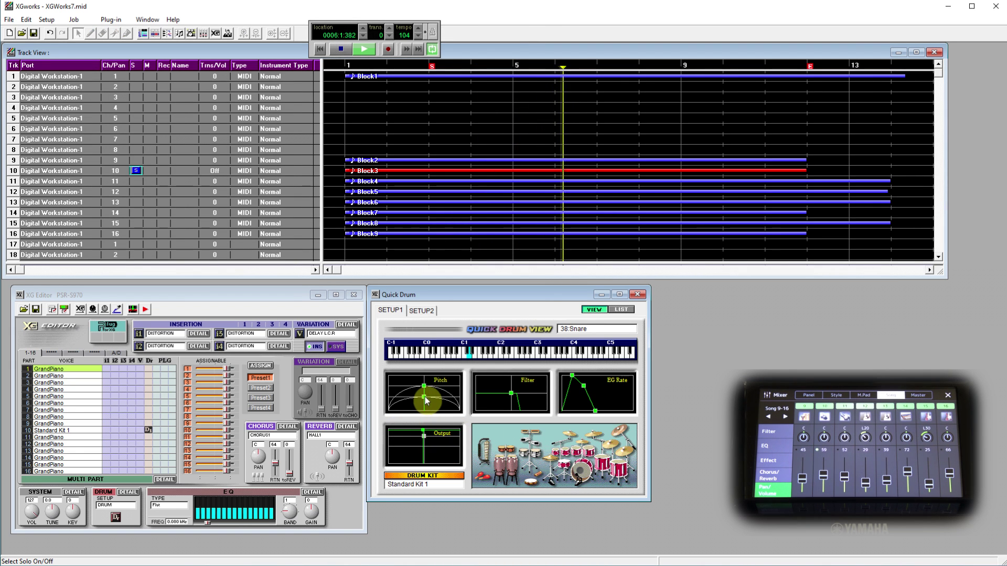
Step: Show the drum parameters as a list and set the snare's coarse pitch to -2
{"action": "left_click_drag", "start_coordinate": [424, 398], "coordinate": [422, 402]}
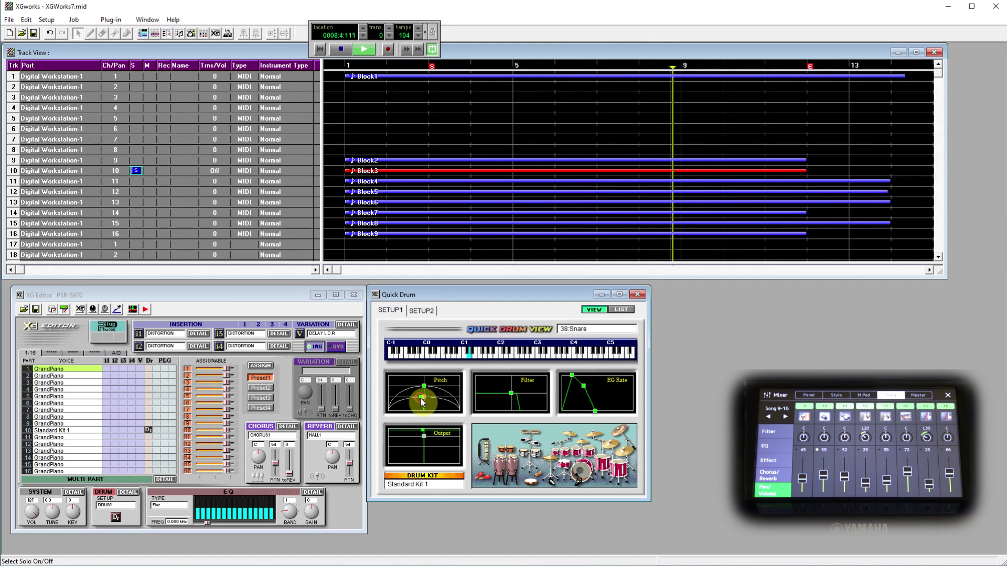
{"action": "left_click", "coordinate": [622, 310]}
{"action": "left_click", "coordinate": [493, 373]}
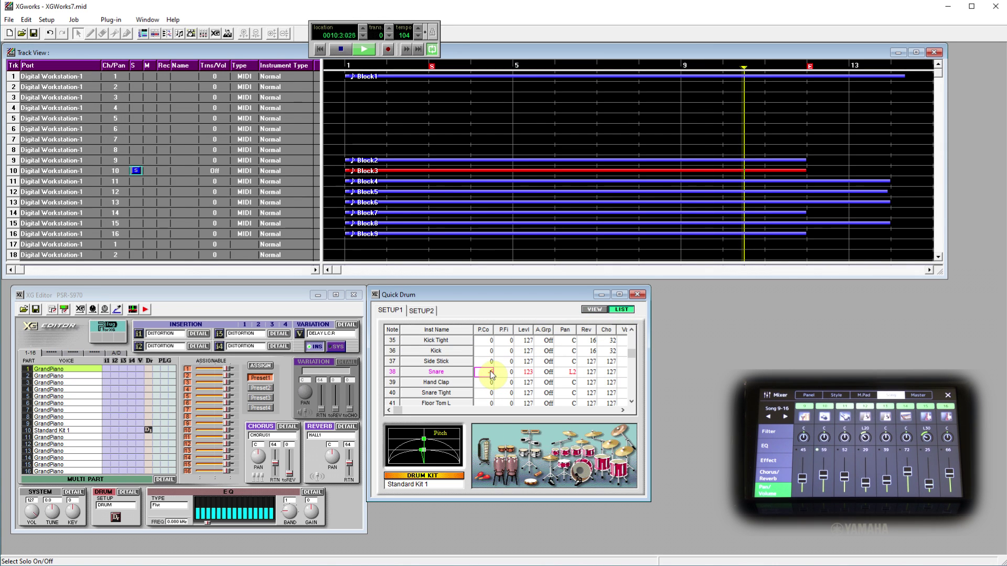
{"action": "left_click", "coordinate": [485, 373]}
{"action": "left_click", "coordinate": [498, 372]}
{"action": "left_click", "coordinate": [499, 371]}
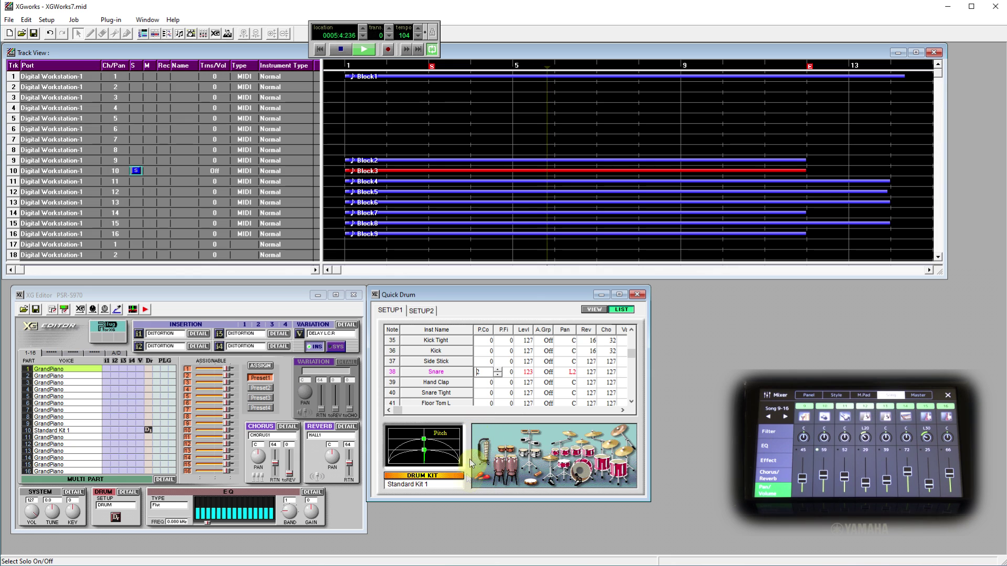
Step: Return Quick Drum to its graphical view, set the snare's filter cutoff to 10 and resonance to -3, and unsolo track 10
{"action": "left_click", "coordinate": [594, 309]}
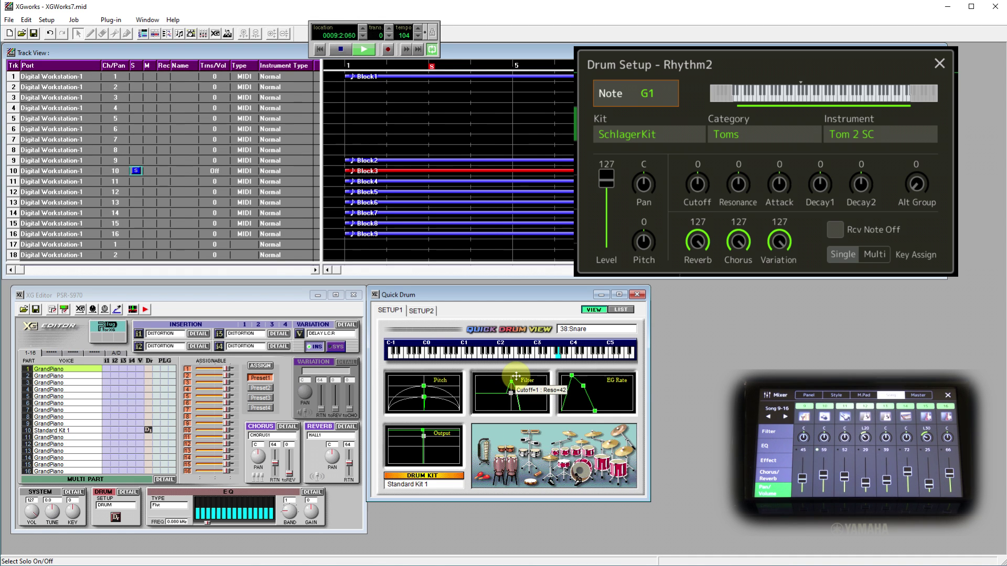
{"action": "left_click_drag", "start_coordinate": [516, 376], "coordinate": [518, 399]}
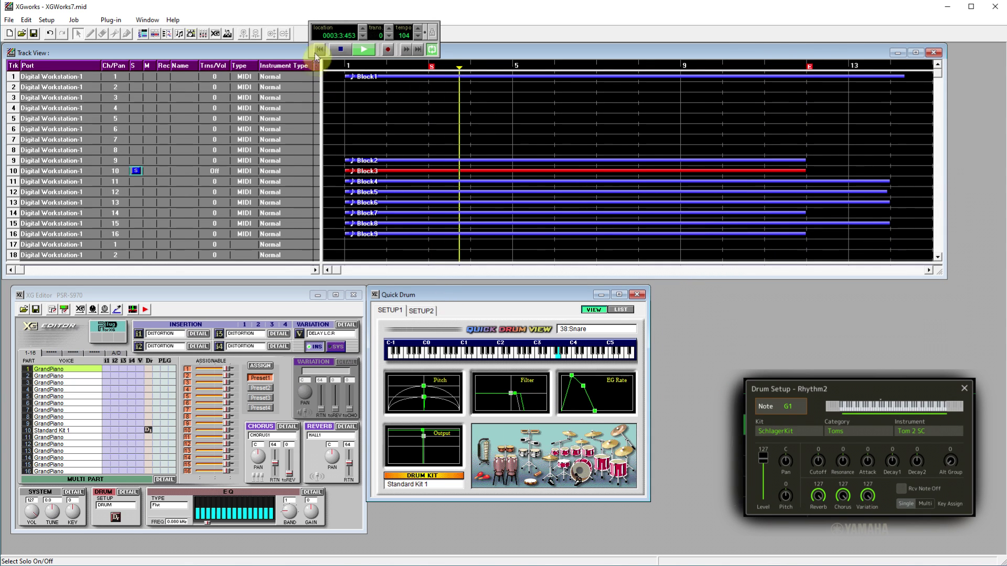
{"action": "left_click", "coordinate": [136, 171]}
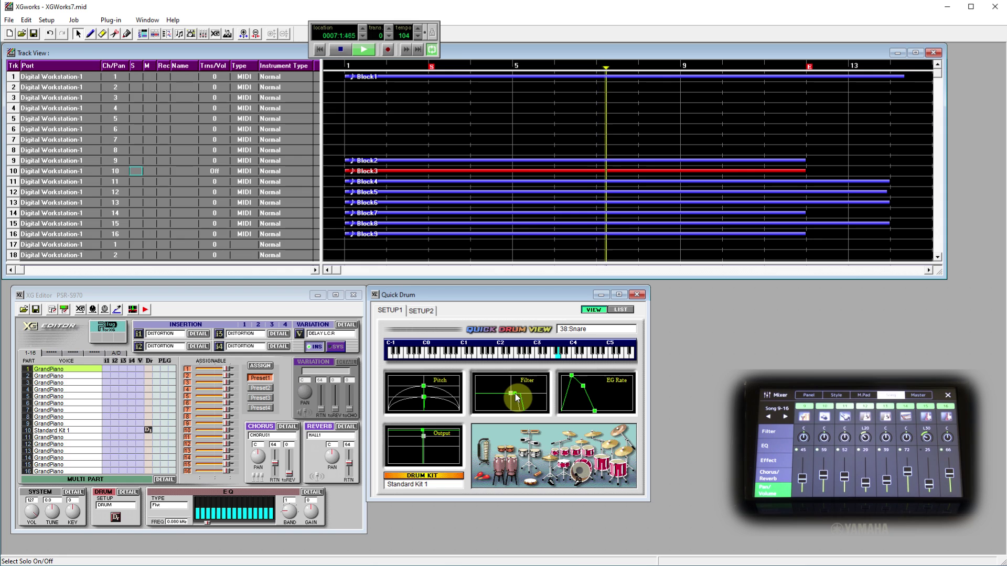
{"action": "left_click", "coordinate": [424, 399]}
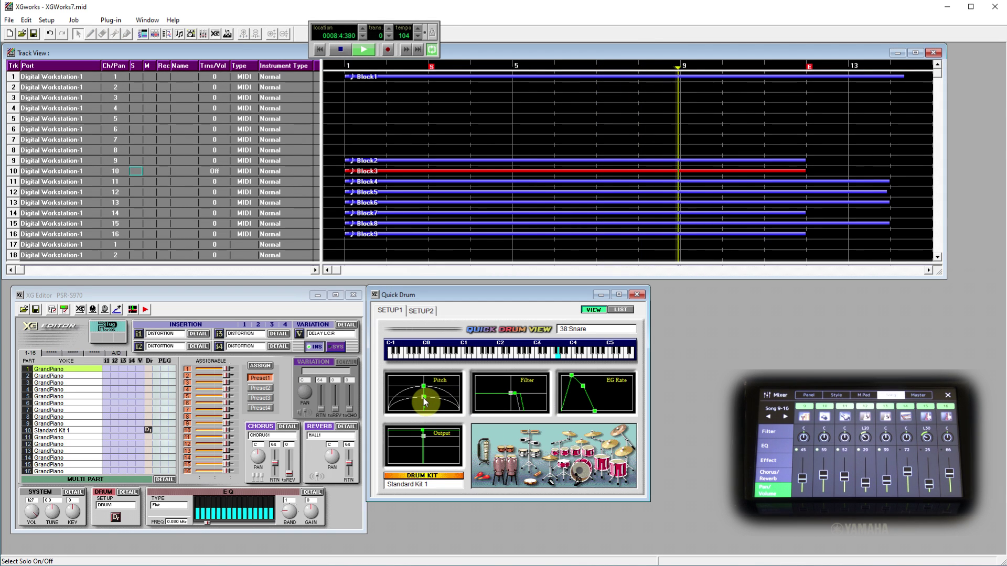
{"action": "mouse_move", "coordinate": [424, 398]}
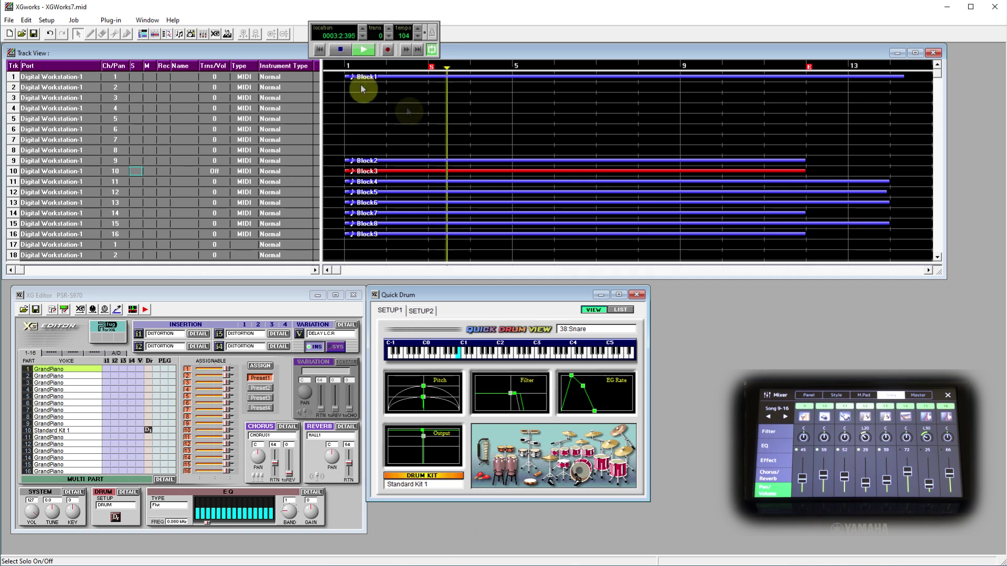
Step: Stop playback and insert the XG parameters into track 2, creating a block at its beginning
{"action": "left_click", "coordinate": [341, 50]}
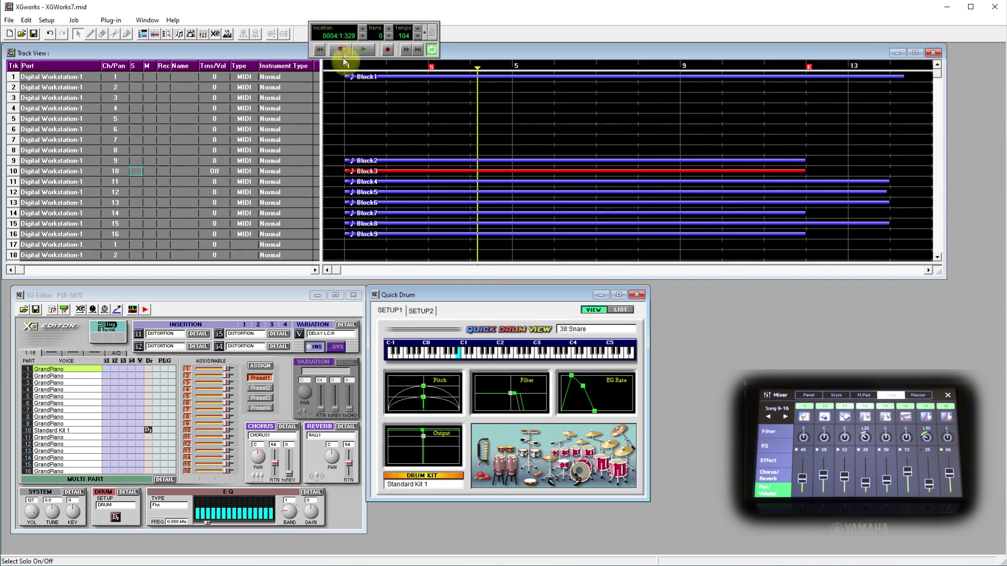
{"action": "left_click", "coordinate": [133, 310]}
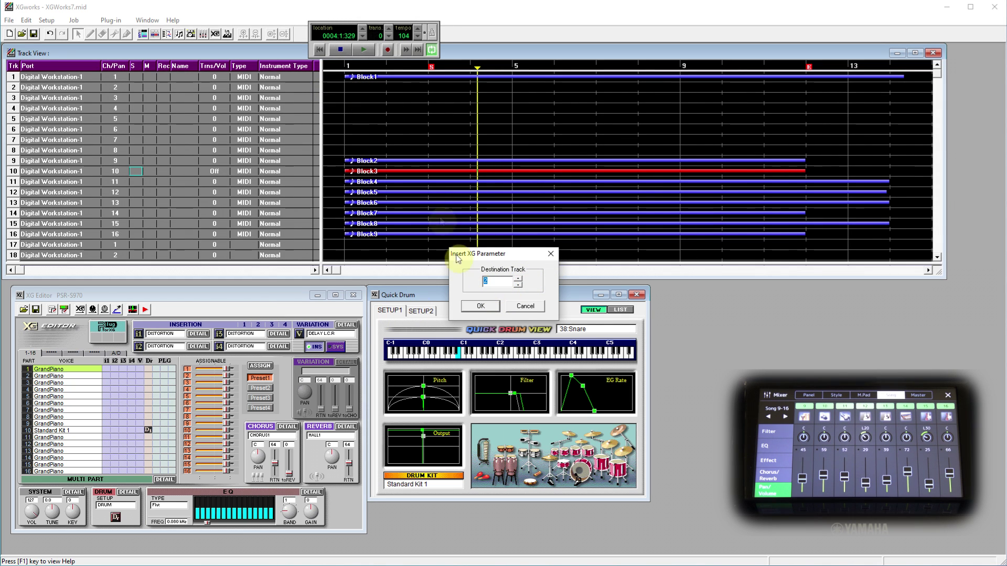
{"action": "left_click", "coordinate": [482, 307]}
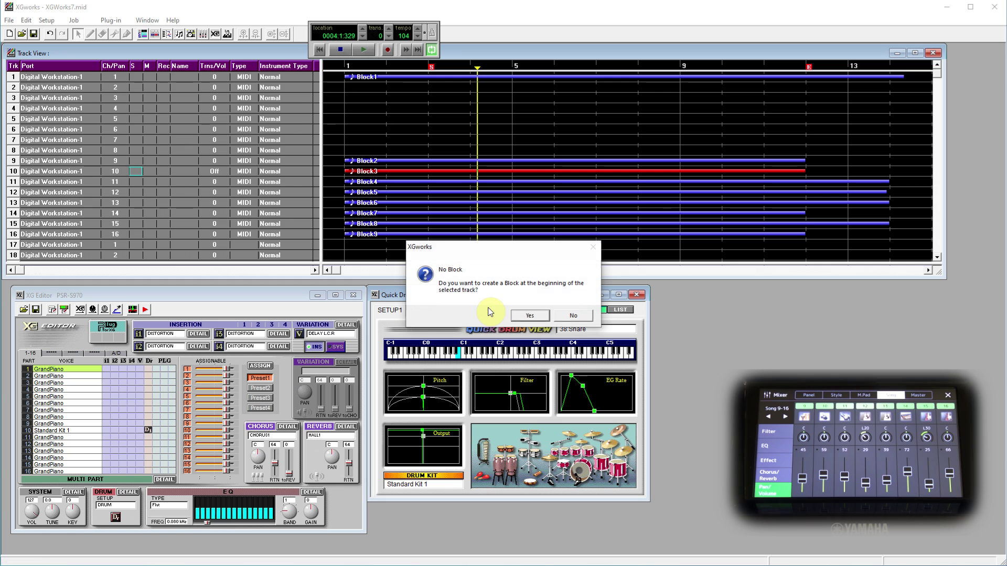
{"action": "left_click", "coordinate": [530, 316]}
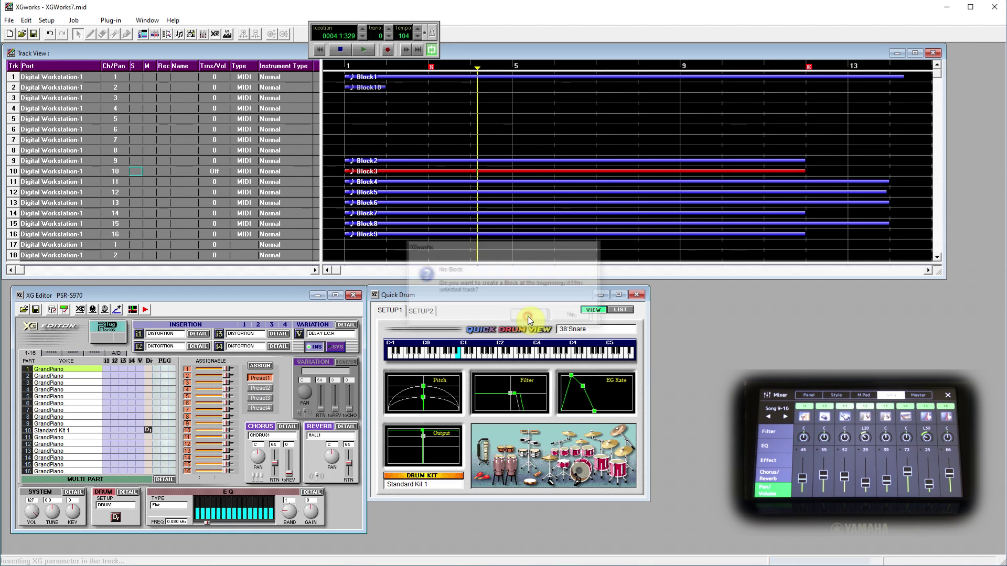
Step: Open the event list of the new block on track 2, shrink its window and show the first events
{"action": "double_click", "coordinate": [363, 87]}
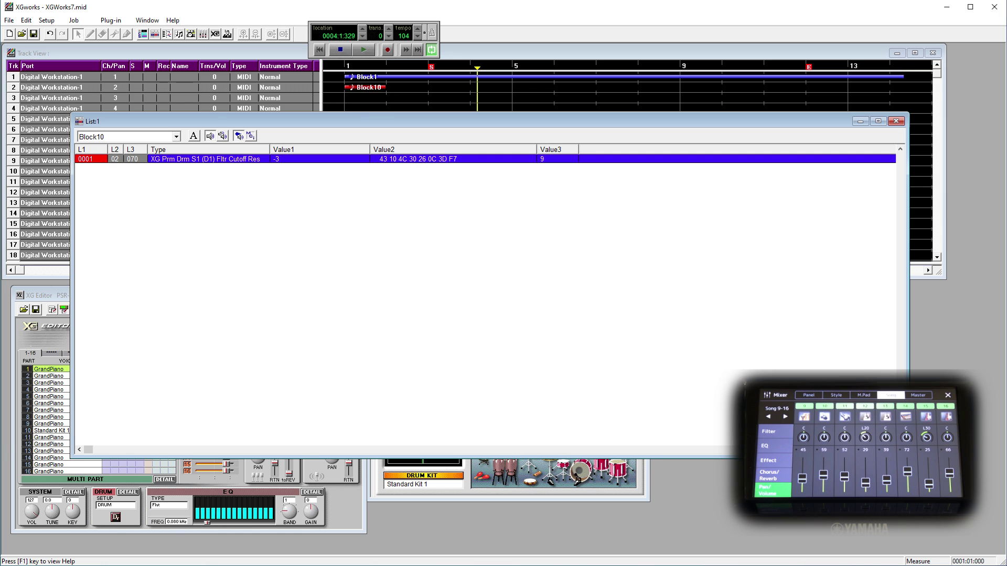
{"action": "left_click_drag", "start_coordinate": [907, 458], "coordinate": [542, 346]}
{"action": "left_click_drag", "start_coordinate": [534, 309], "coordinate": [533, 147]}
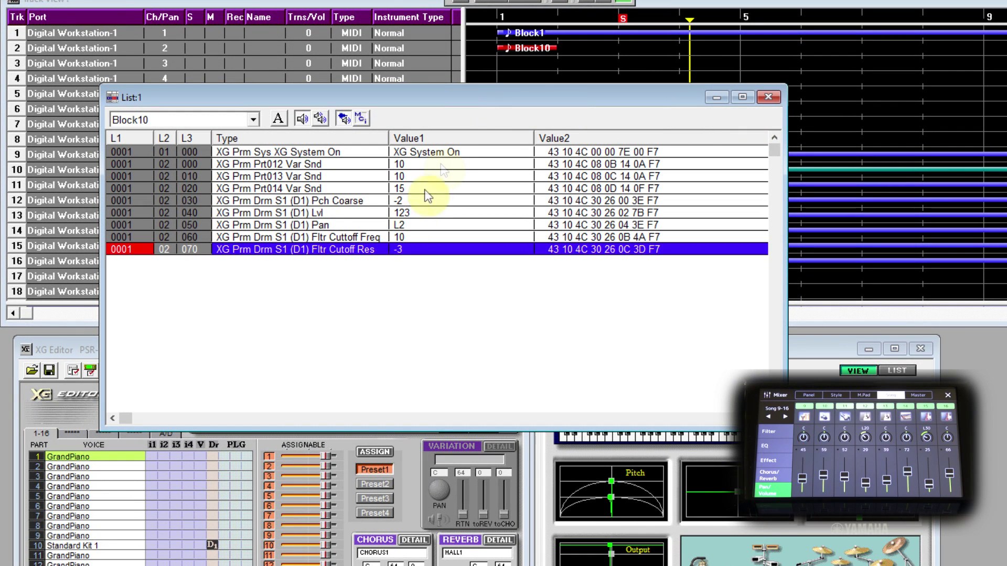
Step: Examine the inserted D1 drum events for coarse pitch, level, pan, filter cutoff and resonance
{"action": "left_click", "coordinate": [295, 199]}
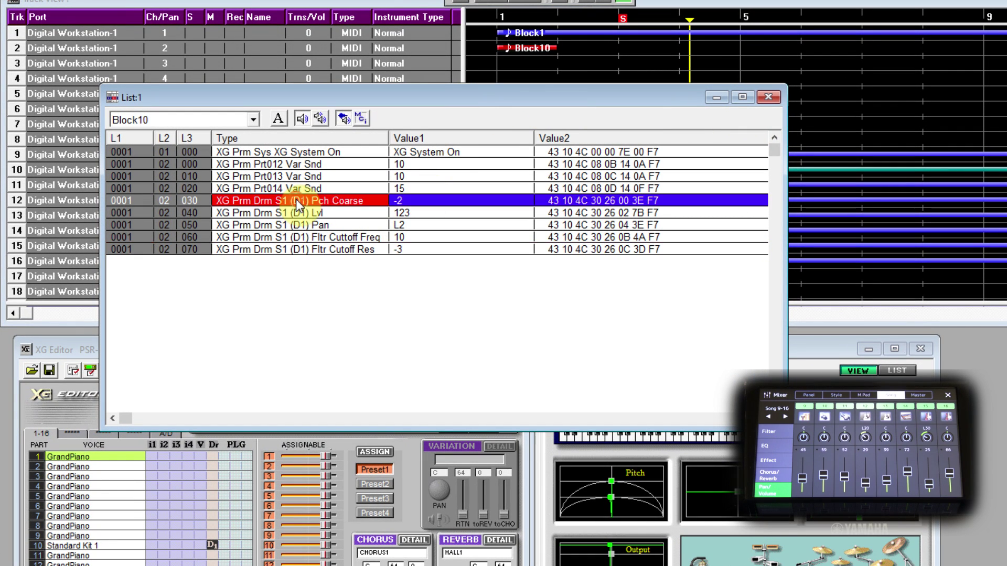
{"action": "left_click", "coordinate": [324, 213]}
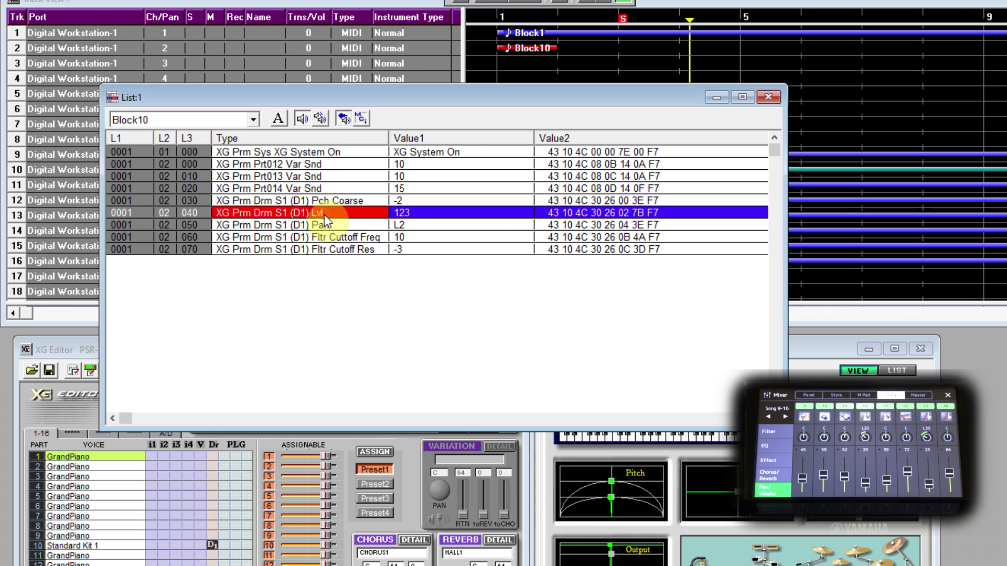
{"action": "left_click", "coordinate": [348, 227]}
{"action": "left_click", "coordinate": [360, 237]}
{"action": "left_click", "coordinate": [360, 249]}
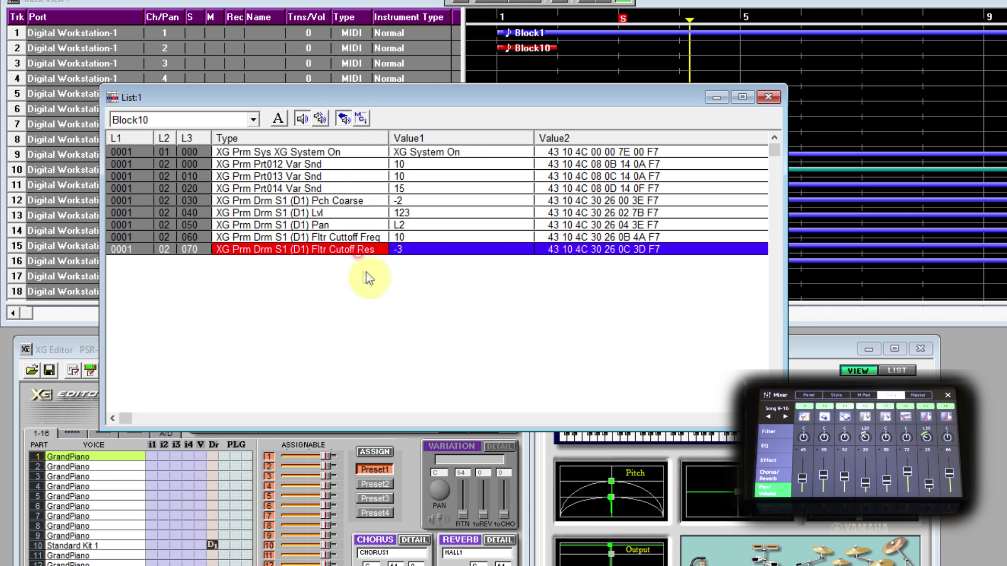
Step: Place the narrowed event list beside Quick Drum and copy its five D1 drum events, from Pch Coarse through Fltr Cutoff Res
{"action": "left_click_drag", "start_coordinate": [785, 282], "coordinate": [560, 282]}
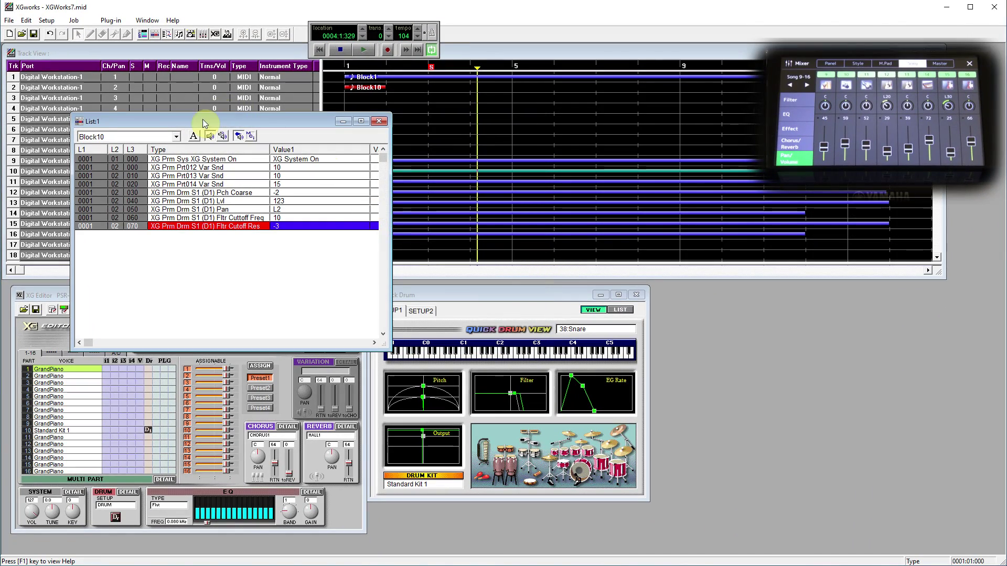
{"action": "left_click_drag", "start_coordinate": [204, 124], "coordinate": [794, 298]}
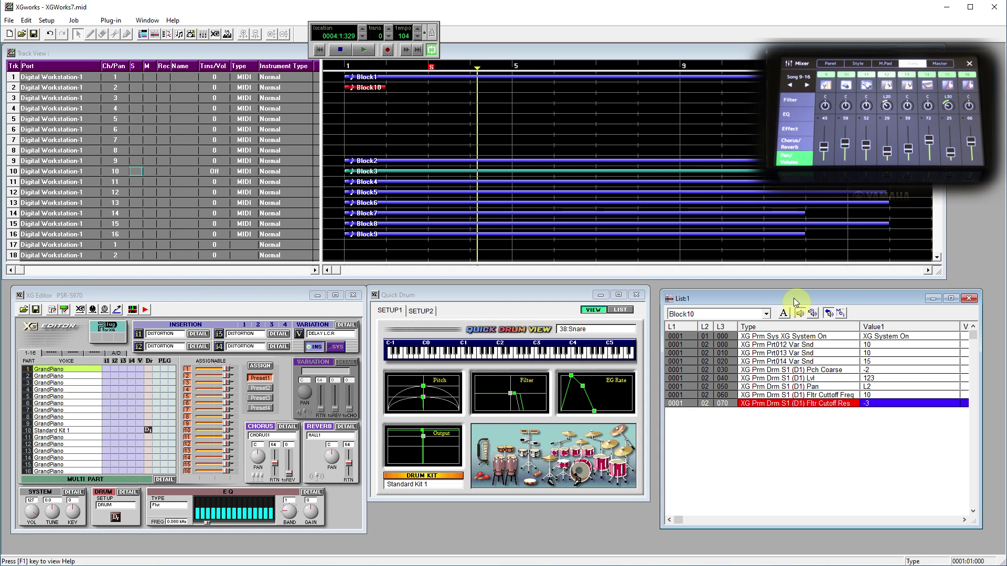
{"action": "left_click", "coordinate": [777, 370]}
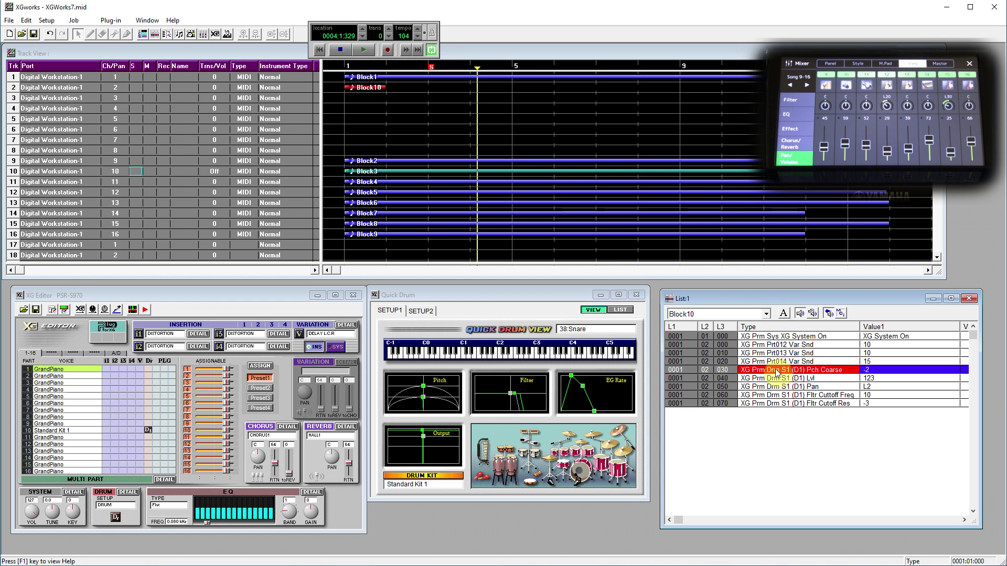
{"action": "left_click", "coordinate": [779, 403], "text": "shift"}
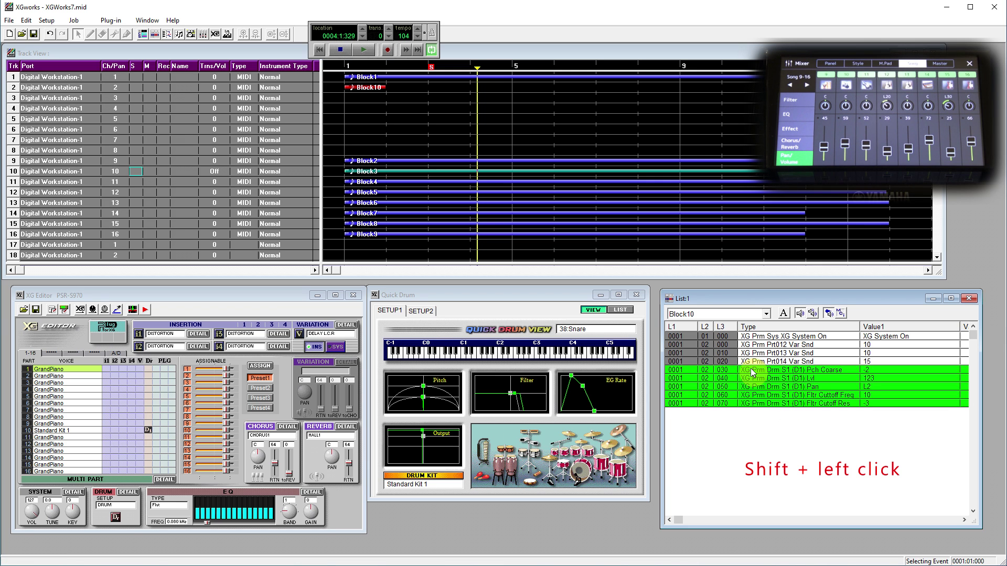
{"action": "left_click", "coordinate": [163, 135]}
{"action": "left_click", "coordinate": [25, 21]}
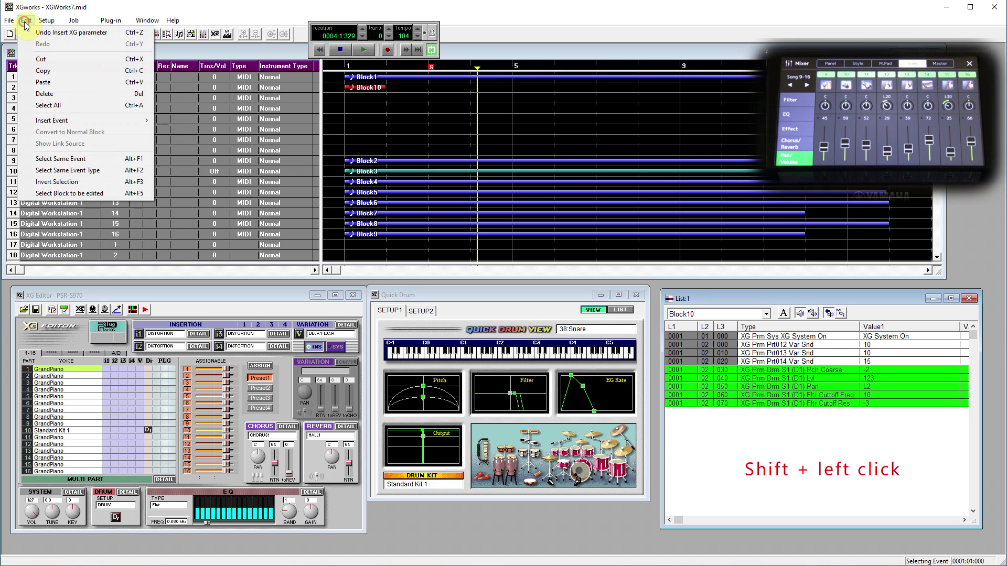
{"action": "left_click", "coordinate": [51, 74]}
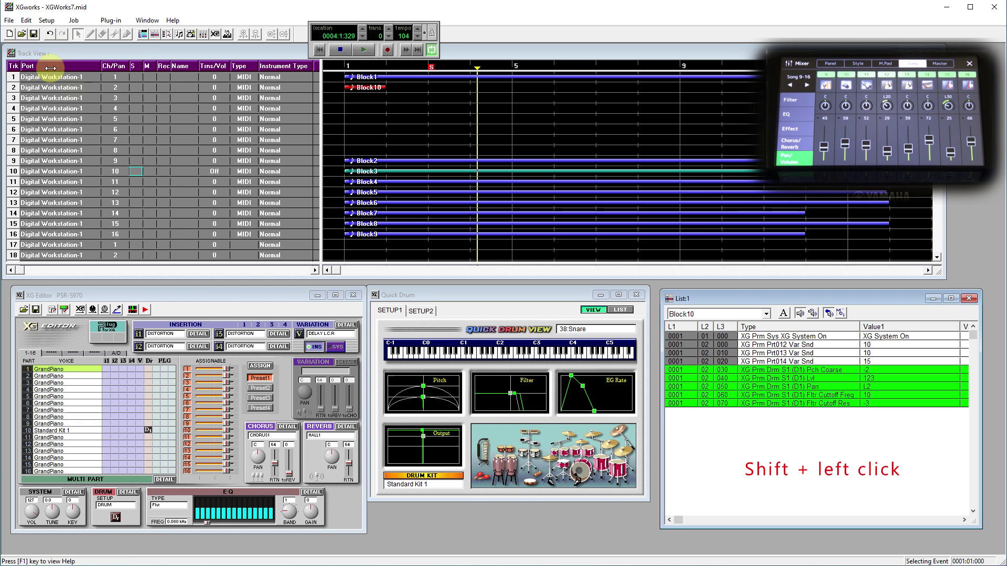
Step: Open the event list of the drum block on track 10 and show its first events
{"action": "left_click", "coordinate": [372, 175]}
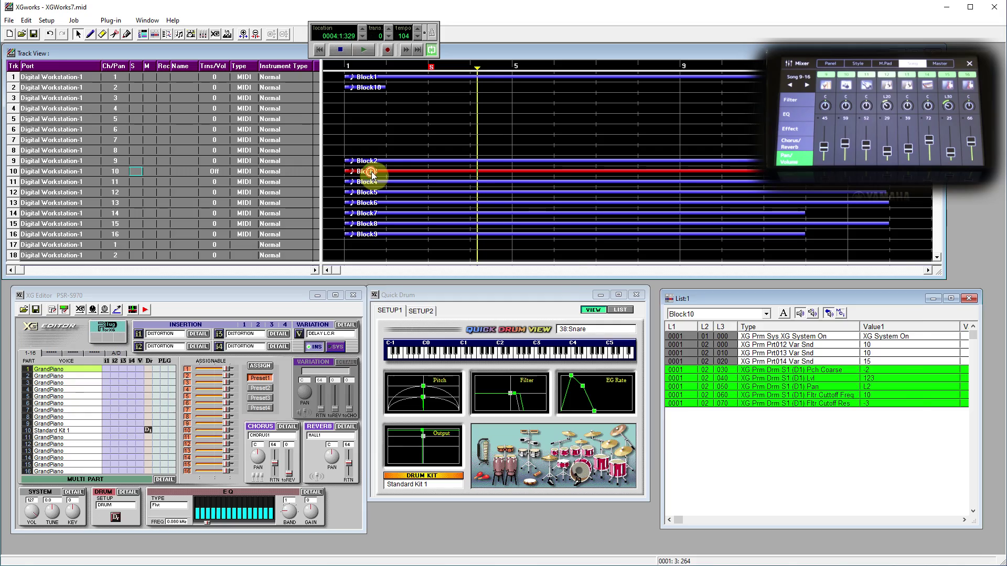
{"action": "double_click", "coordinate": [372, 174]}
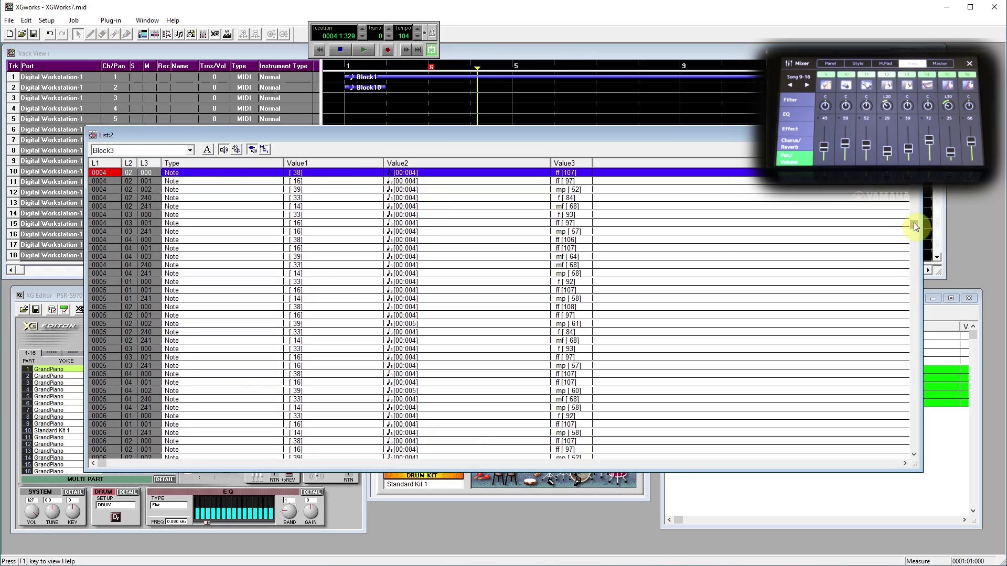
{"action": "scroll", "coordinate": [914, 223], "scroll_direction": "up", "scroll_amount": 10}
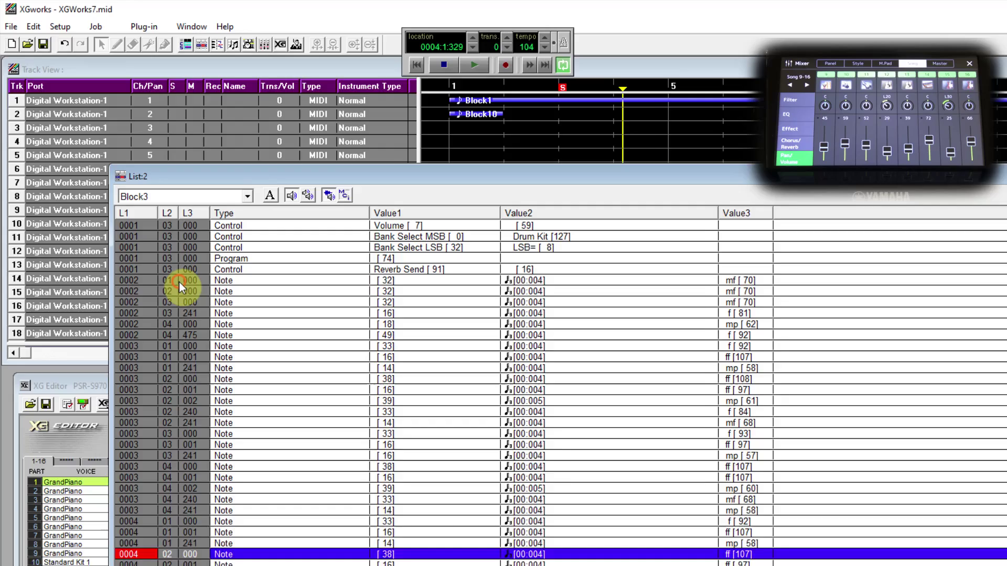
{"action": "left_click", "coordinate": [136, 215]}
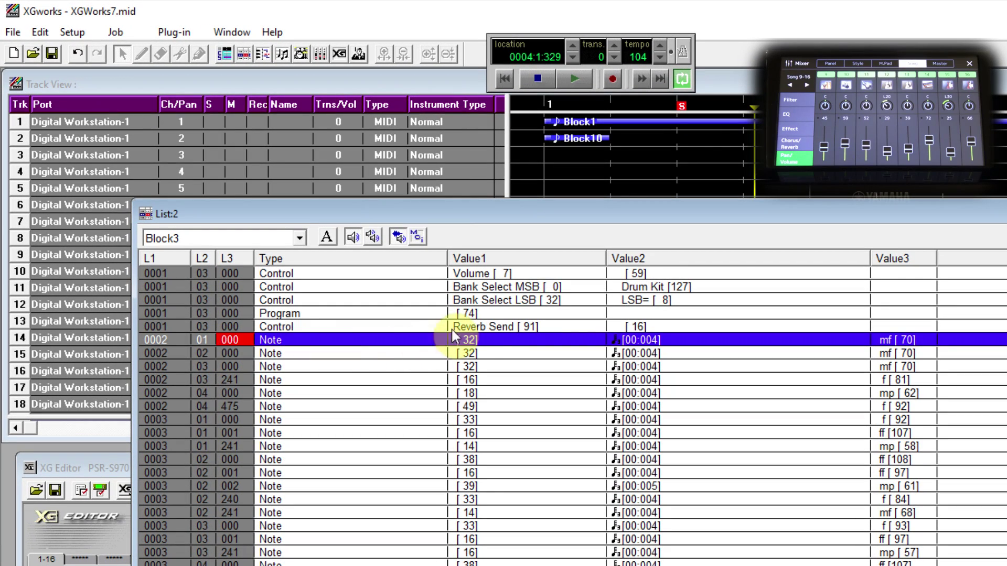
Step: Paste the copied D1 drum events after the Reverb Send event, at measure 1, beat 3, clock 1
{"action": "left_click", "coordinate": [480, 327]}
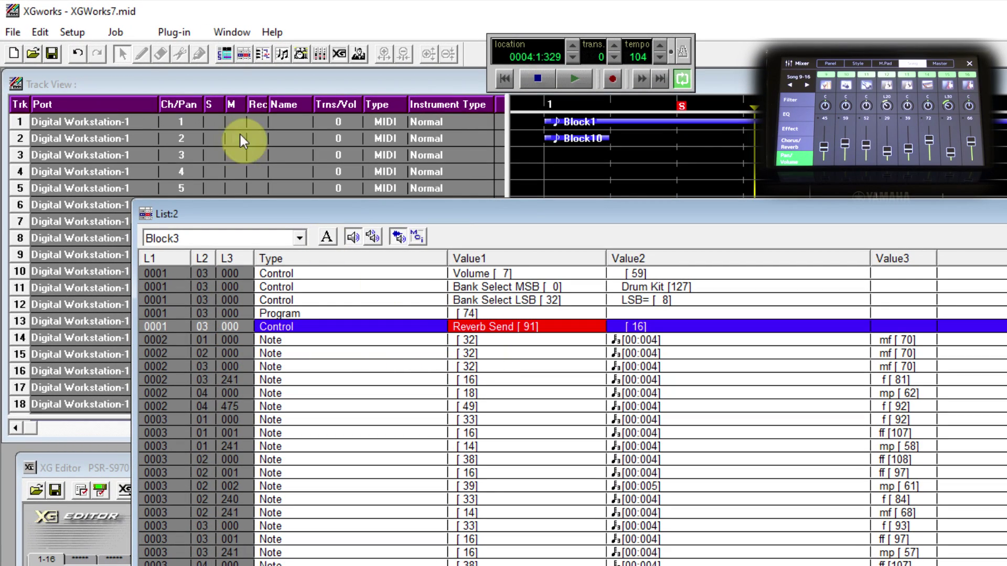
{"action": "left_click", "coordinate": [40, 32]}
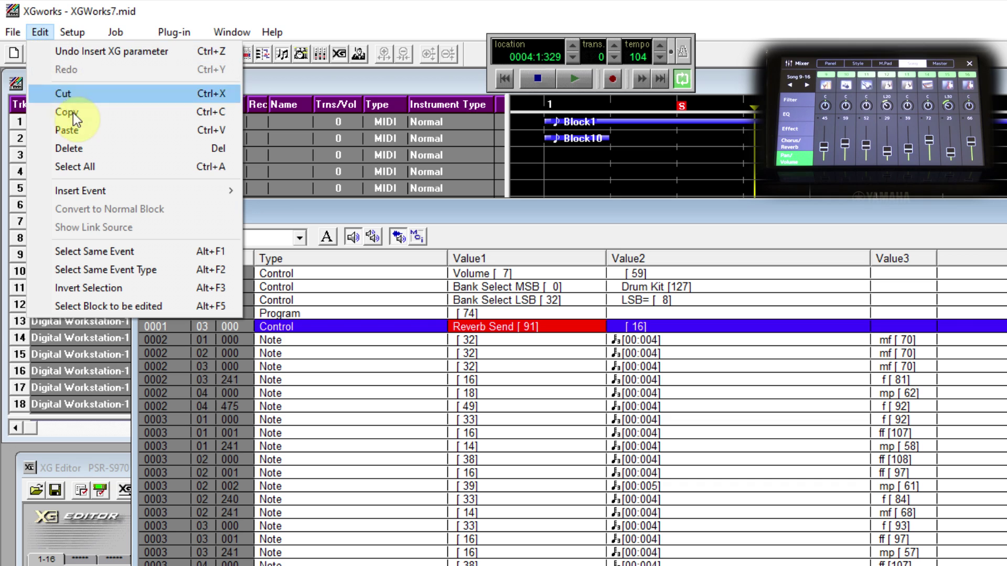
{"action": "left_click", "coordinate": [80, 127]}
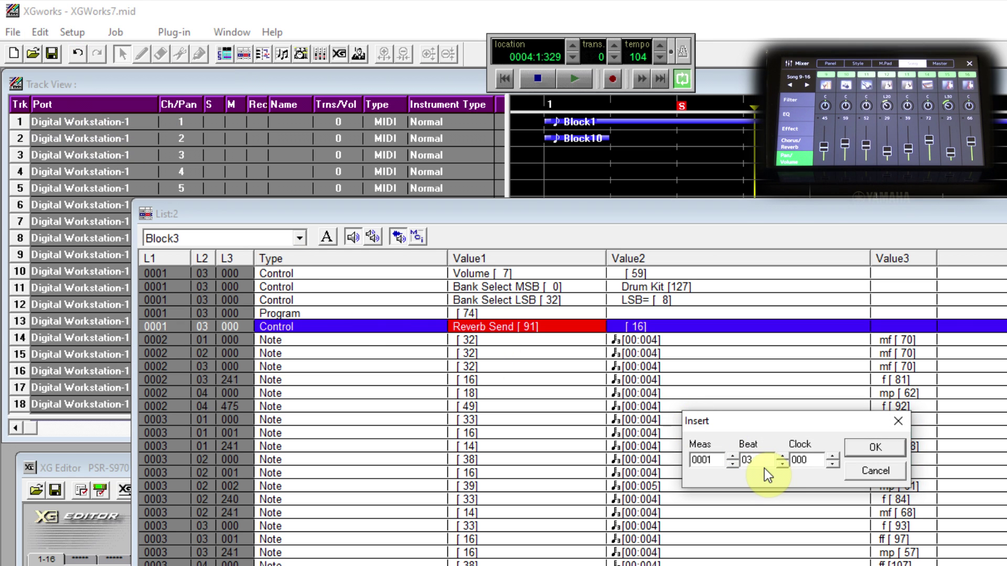
{"action": "left_click", "coordinate": [832, 457]}
{"action": "left_click", "coordinate": [881, 450]}
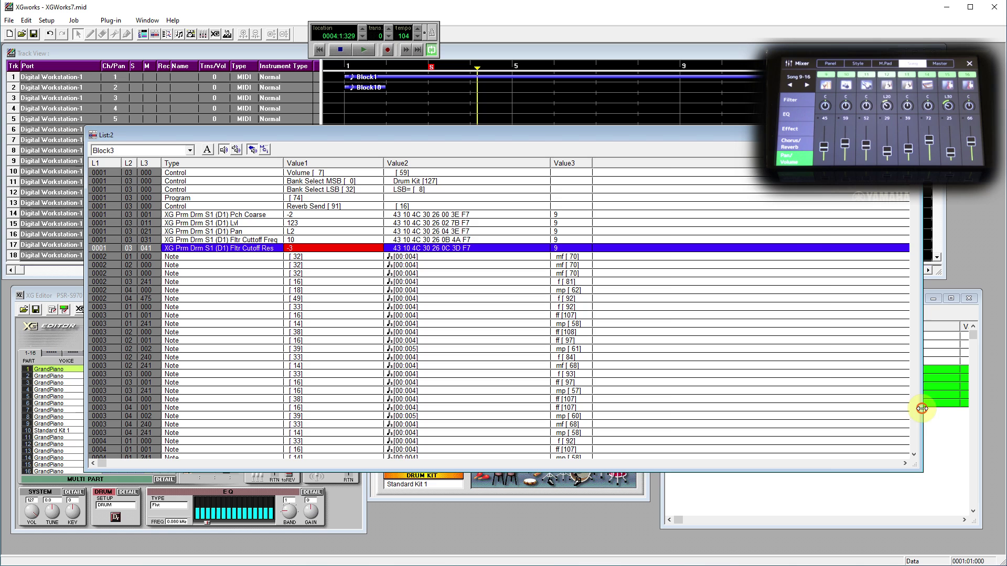
Step: Narrow the drum block's event list, close the Block10 list and move the narrowed list beside Quick Drum
{"action": "left_click_drag", "start_coordinate": [922, 408], "coordinate": [463, 388]}
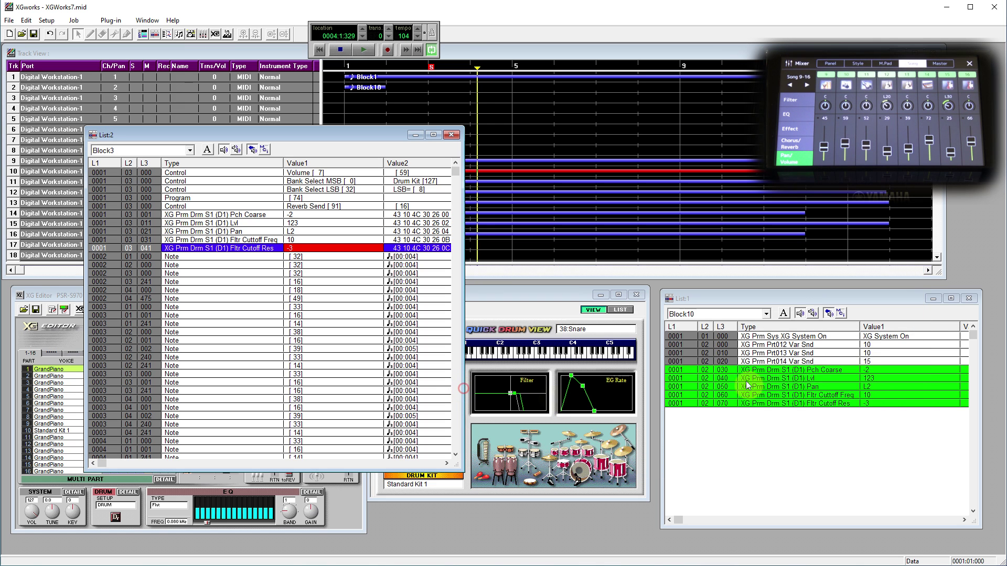
{"action": "left_click", "coordinate": [970, 299]}
{"action": "left_click_drag", "start_coordinate": [309, 142], "coordinate": [872, 290]}
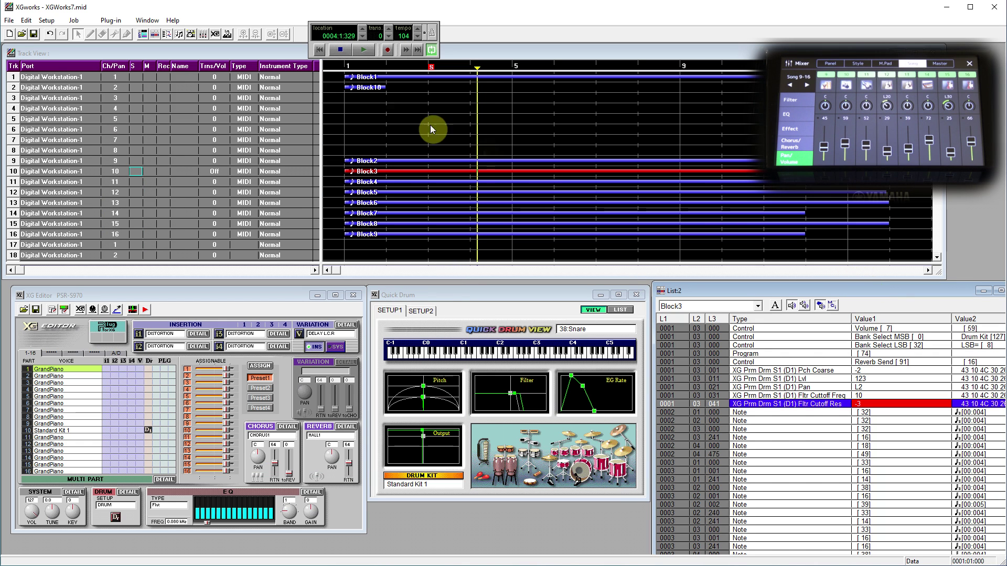
Step: Delete Block10 from track 2
{"action": "left_click", "coordinate": [365, 88]}
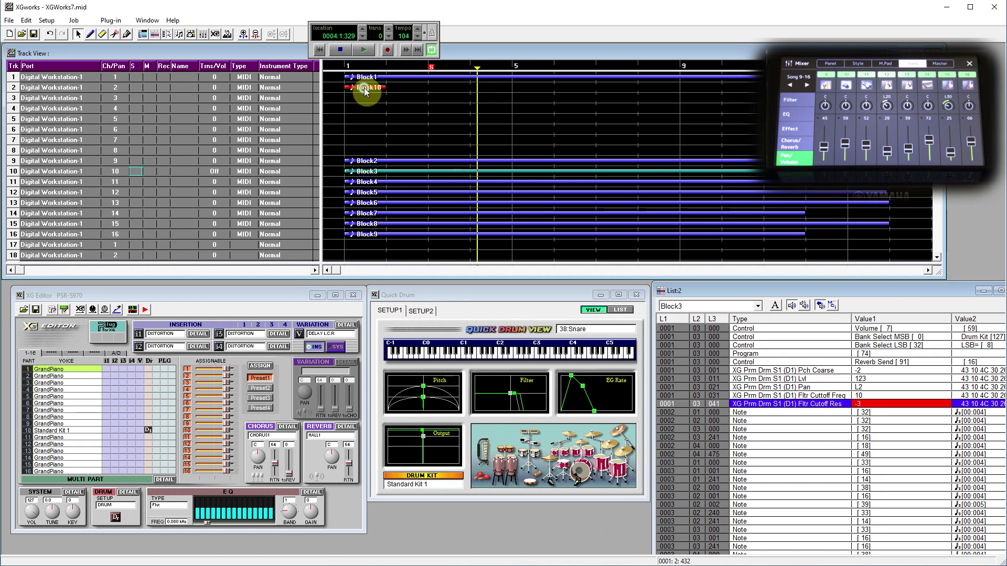
{"action": "right_click", "coordinate": [365, 92]}
{"action": "left_click", "coordinate": [395, 158]}
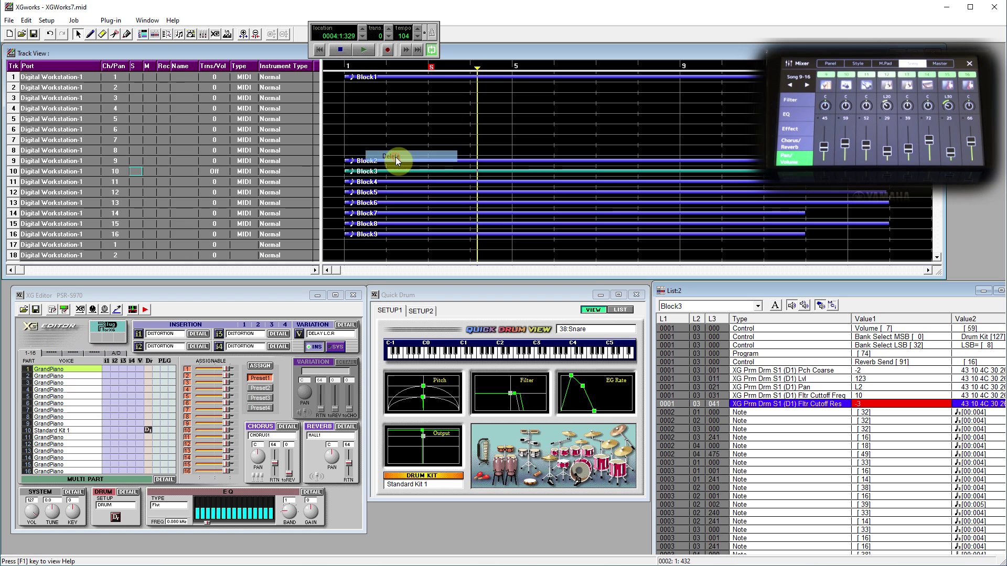
Step: Play the song from the beginning and minimise the drum block's event list
{"action": "left_click", "coordinate": [318, 49]}
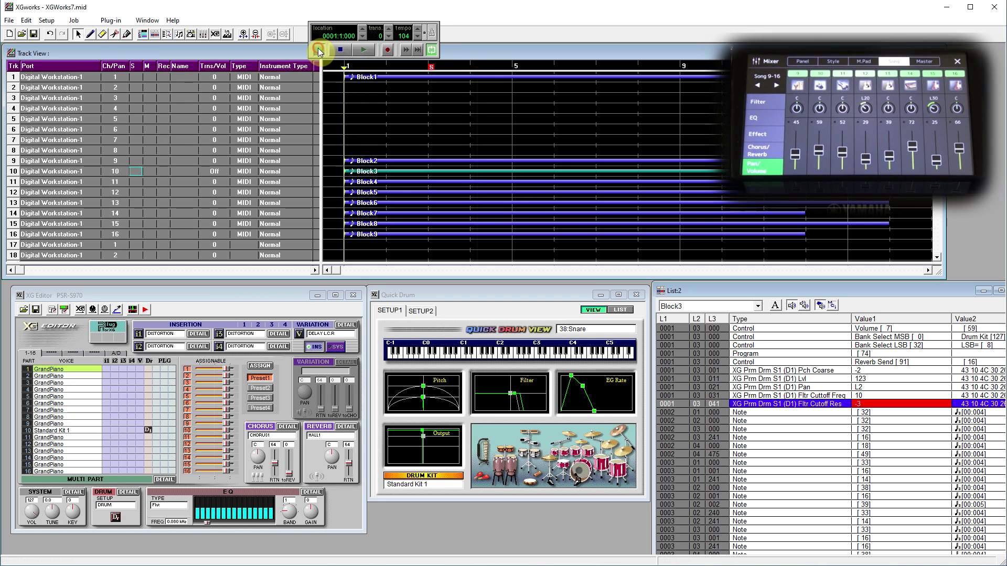
{"action": "left_click", "coordinate": [364, 50]}
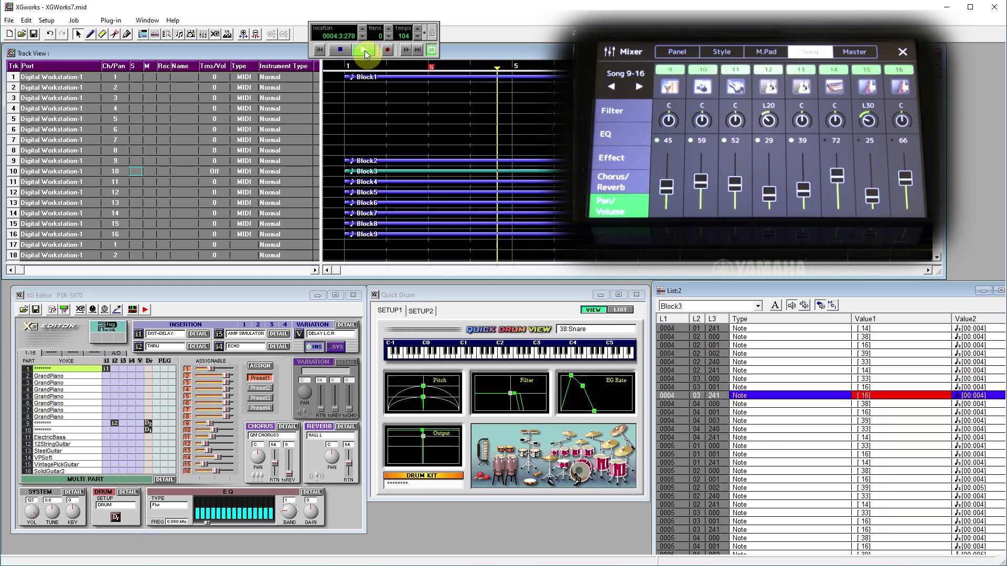
{"action": "left_click", "coordinate": [981, 292]}
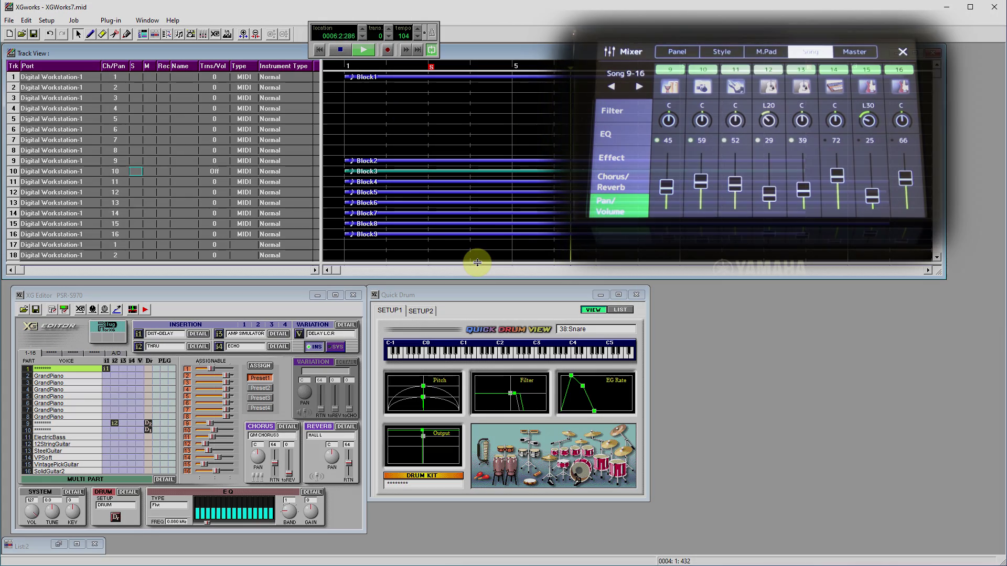
{"action": "left_click", "coordinate": [364, 50]}
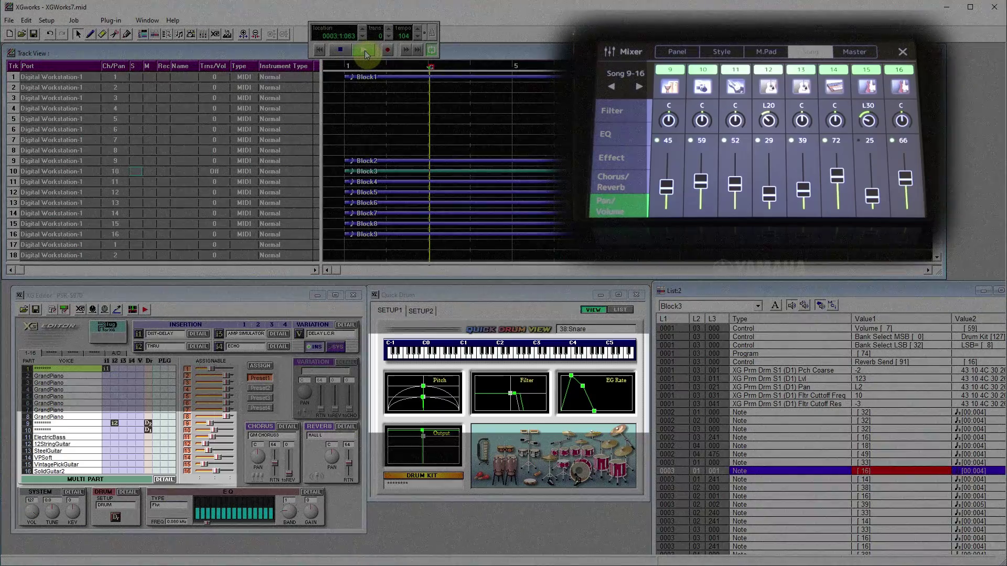
{"action": "left_click", "coordinate": [365, 53]}
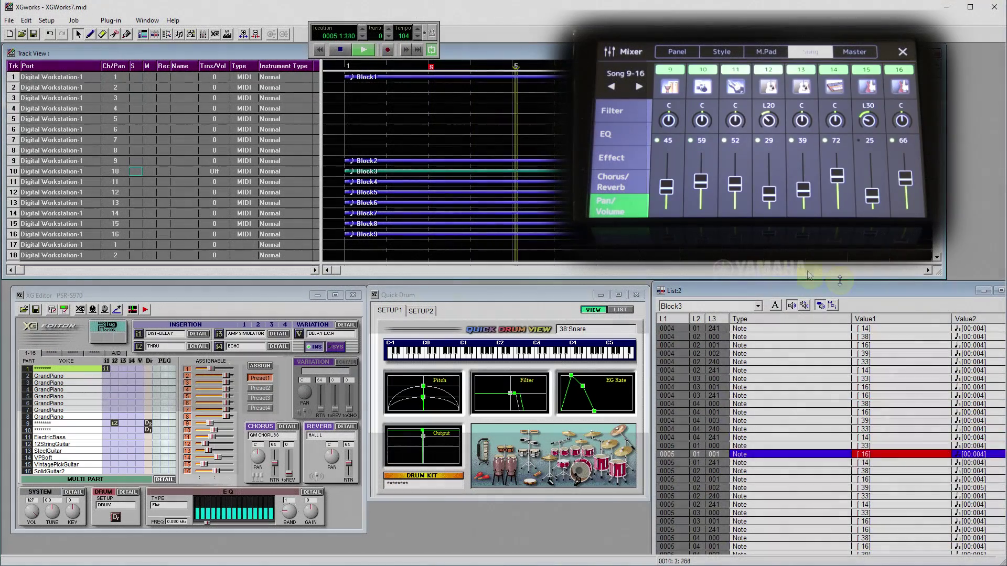
{"action": "left_click", "coordinate": [982, 291]}
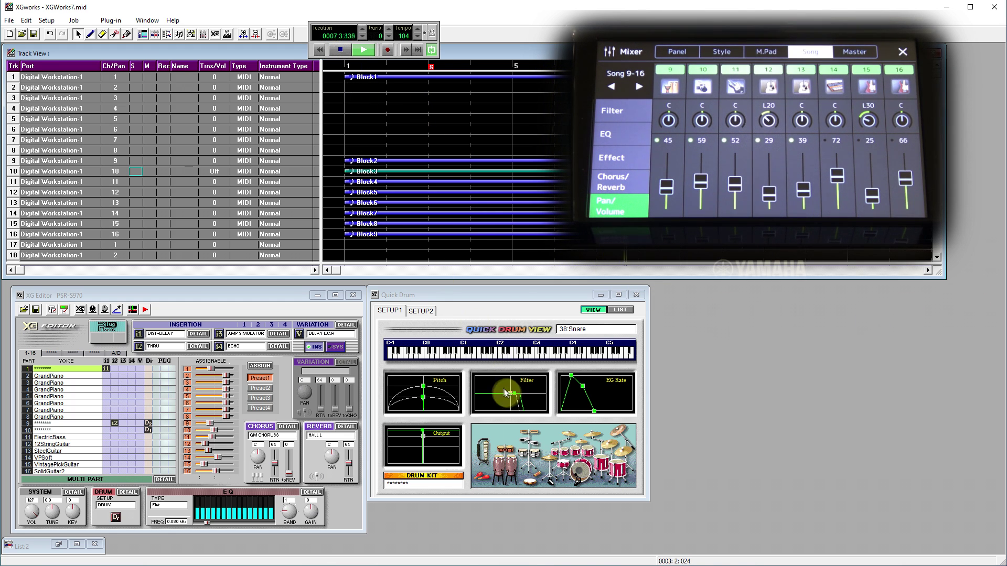
Step: Bring Quick Drum's snare view to the front and stop playback
{"action": "left_click", "coordinate": [424, 398]}
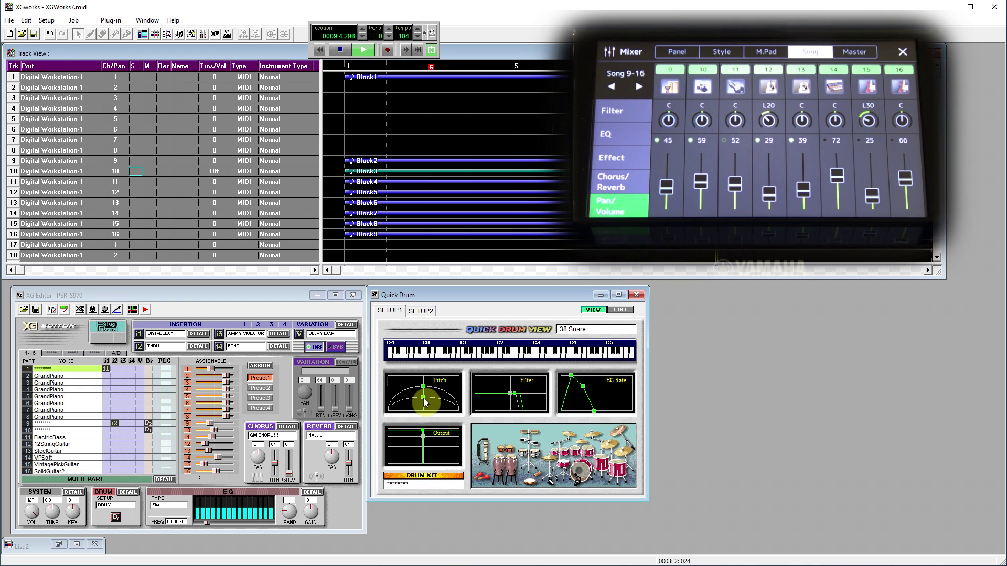
{"action": "left_click", "coordinate": [340, 50]}
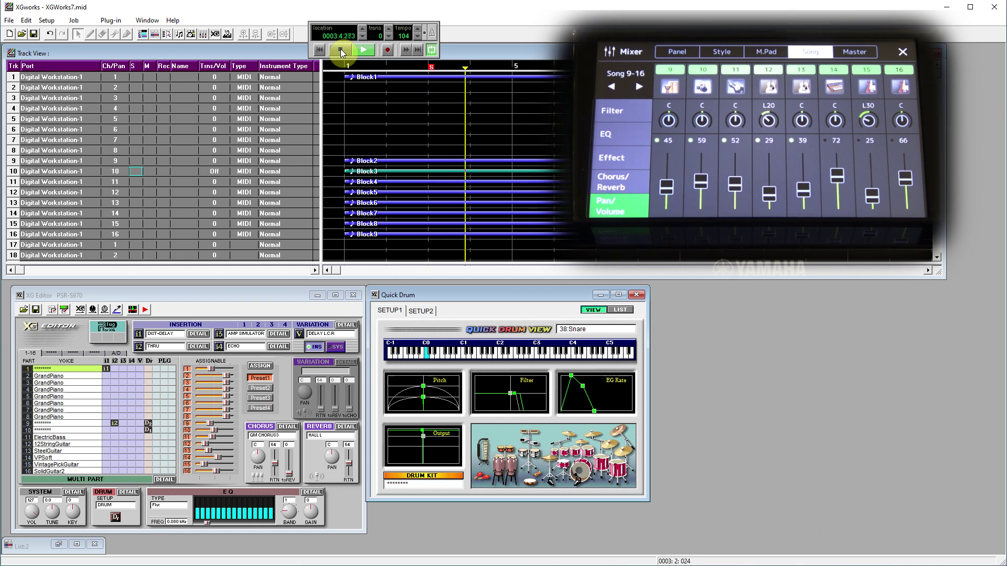
{"action": "left_click", "coordinate": [341, 50]}
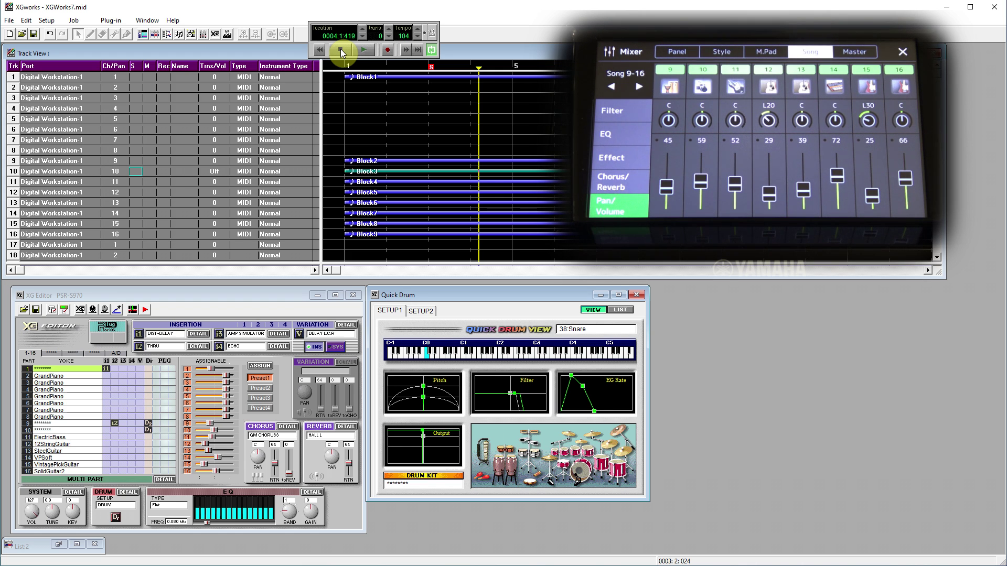
Step: Save the song in the #DRM folder as XGWorks7A.mid in SMF File Format 0
{"action": "left_click", "coordinate": [9, 21]}
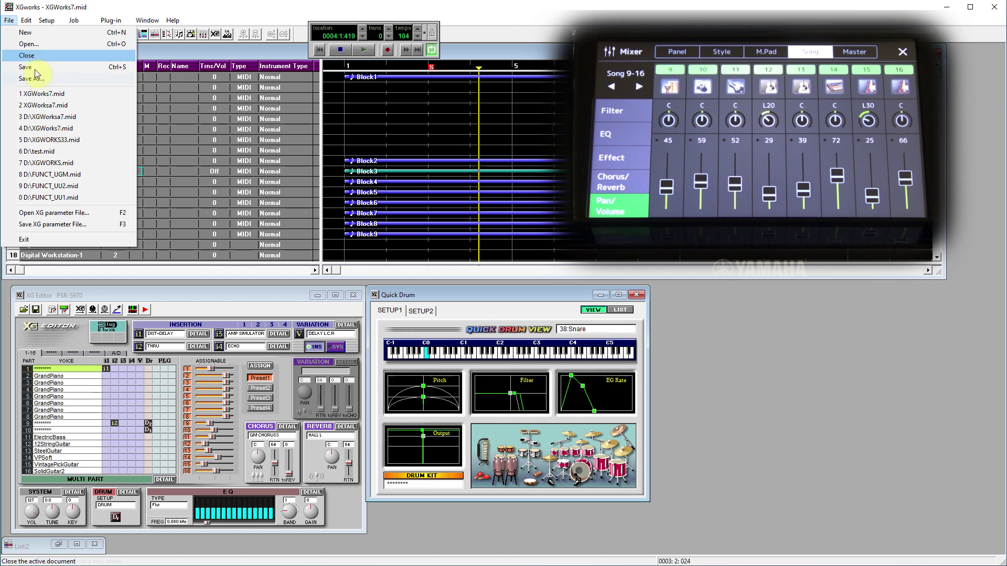
{"action": "left_click", "coordinate": [40, 81]}
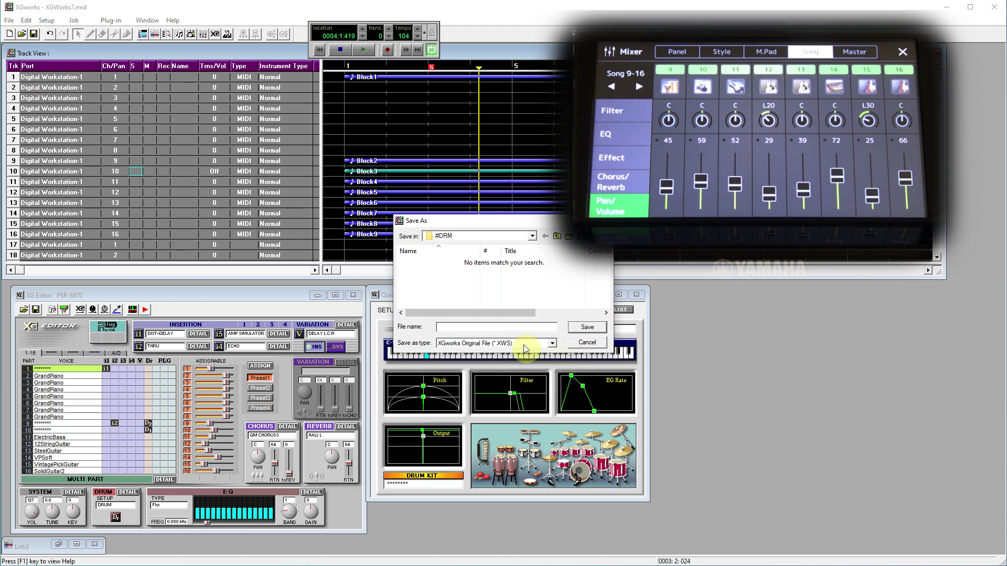
{"action": "left_click", "coordinate": [553, 343]}
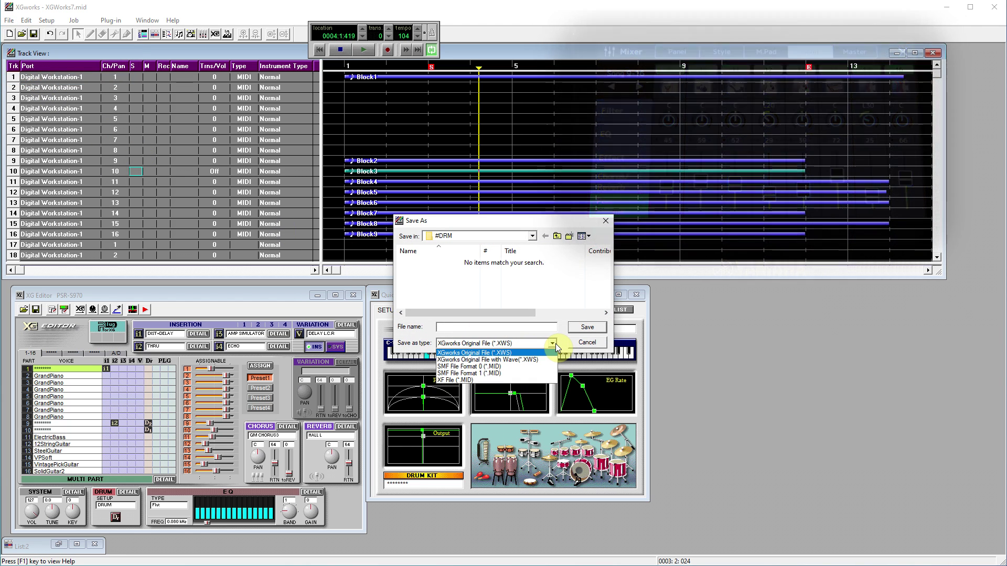
{"action": "left_click", "coordinate": [499, 366]}
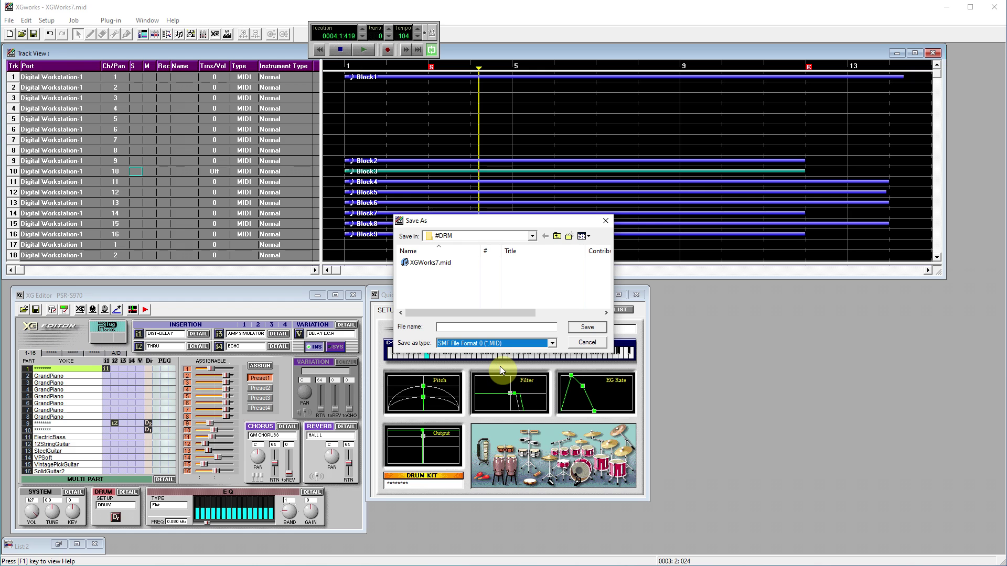
{"action": "left_click", "coordinate": [441, 263]}
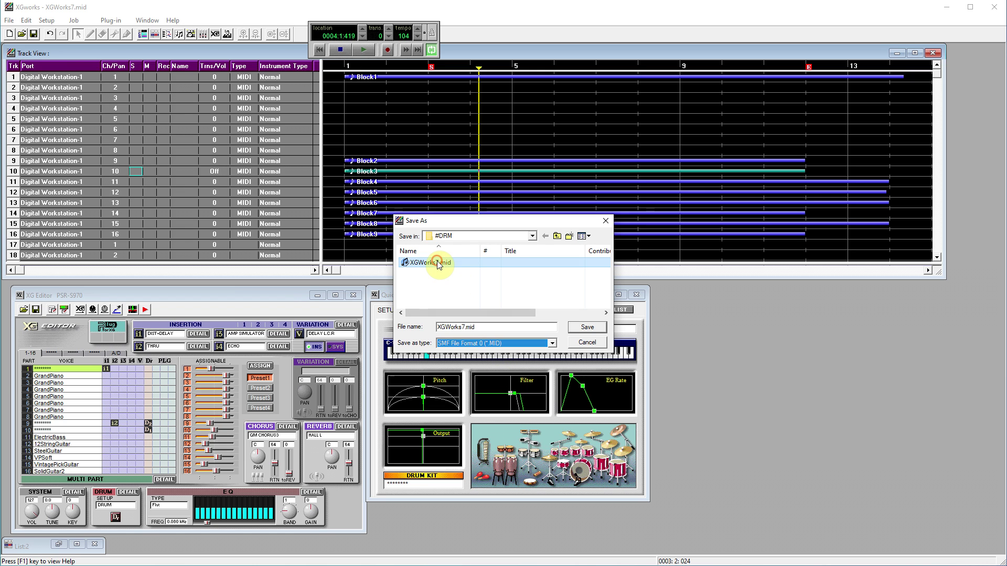
{"action": "left_click", "coordinate": [466, 328]}
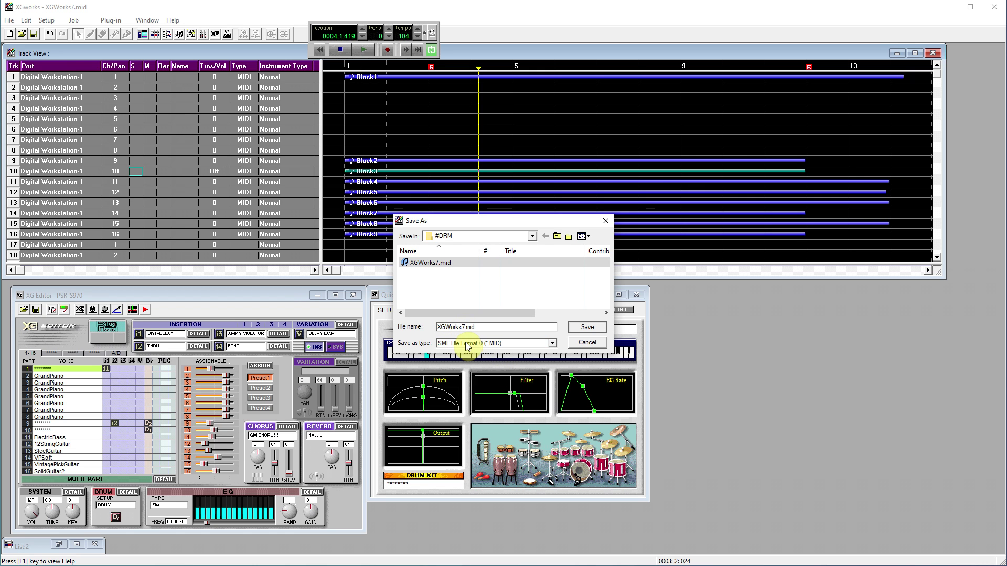
{"action": "left_click", "coordinate": [587, 327]}
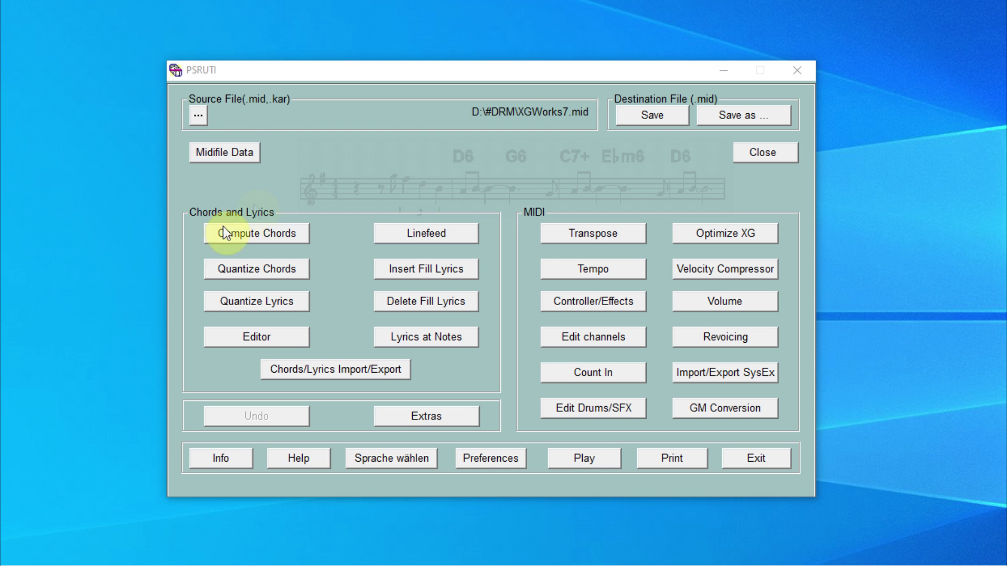
Step: Switch to PSRUTI, open XGWorks7.mid from the #DRM folder and run Optimize XG on it
{"action": "left_click", "coordinate": [195, 117]}
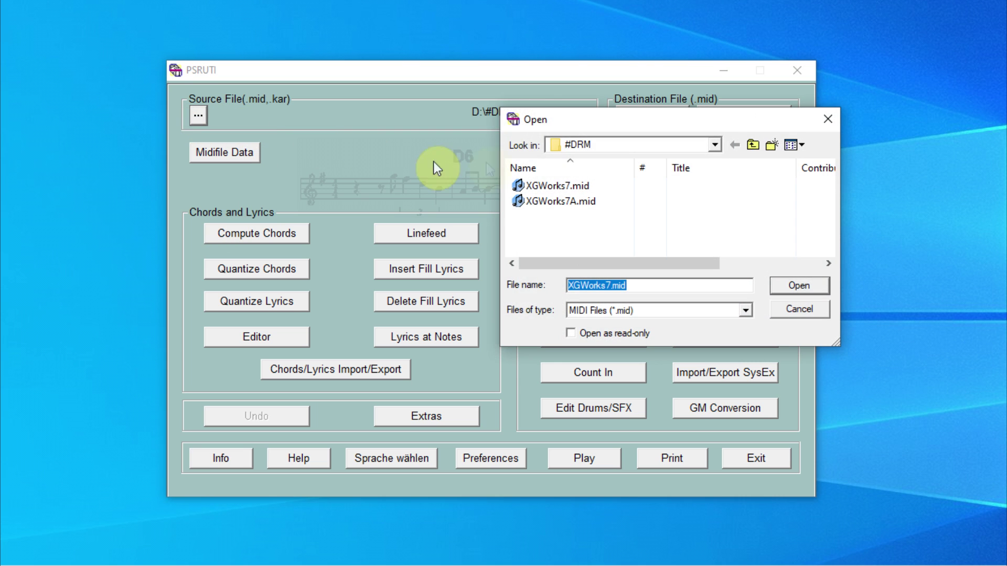
{"action": "double_click", "coordinate": [564, 185]}
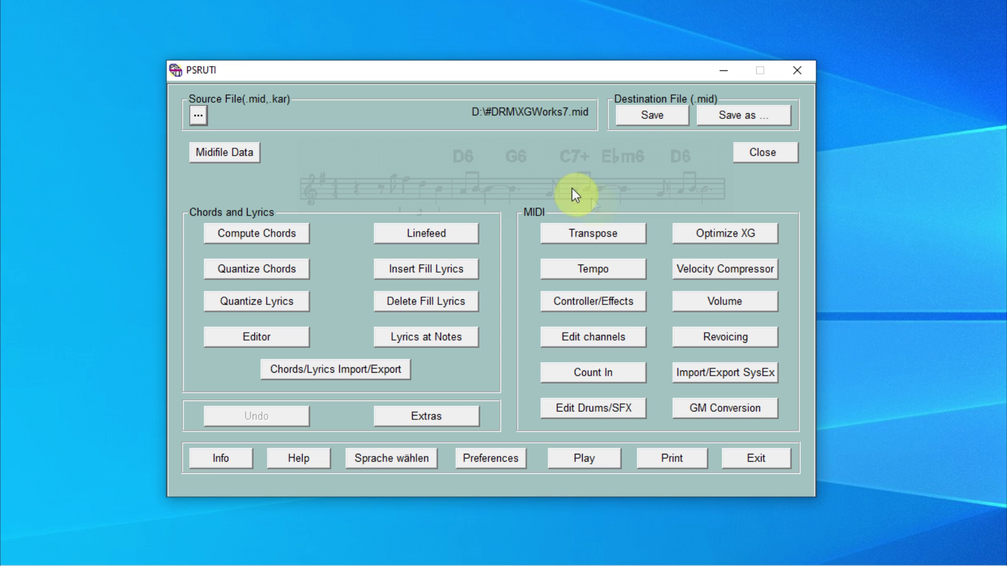
{"action": "left_click", "coordinate": [738, 233]}
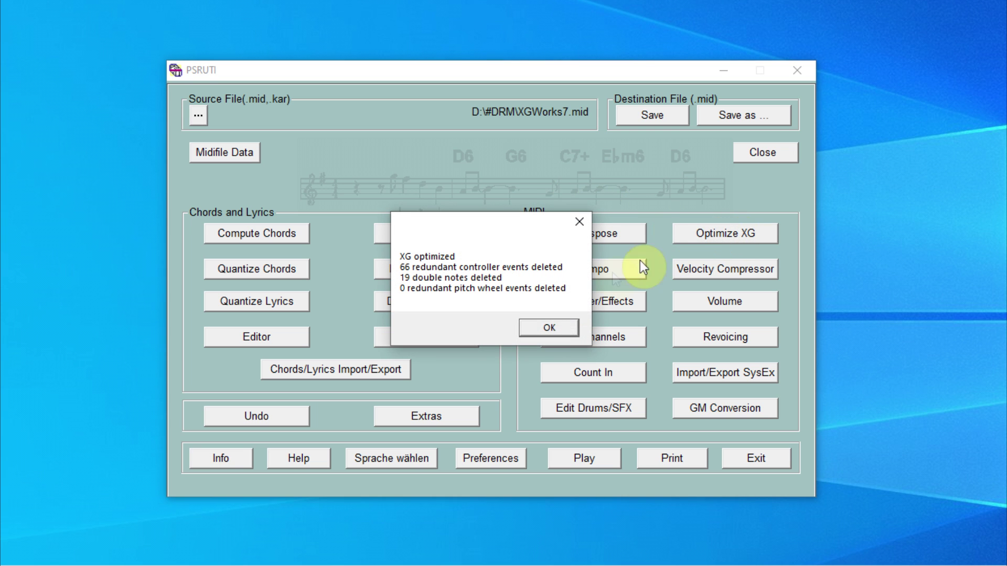
{"action": "left_click", "coordinate": [550, 327]}
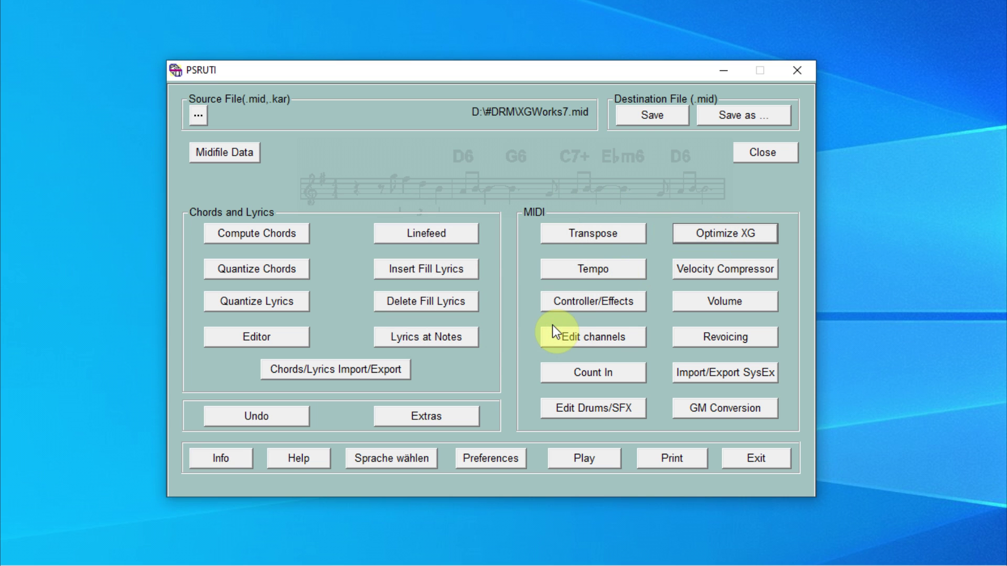
Step: Save the optimised MIDI file as XGWorks7B.mid in the #DRM folder
{"action": "left_click", "coordinate": [718, 112]}
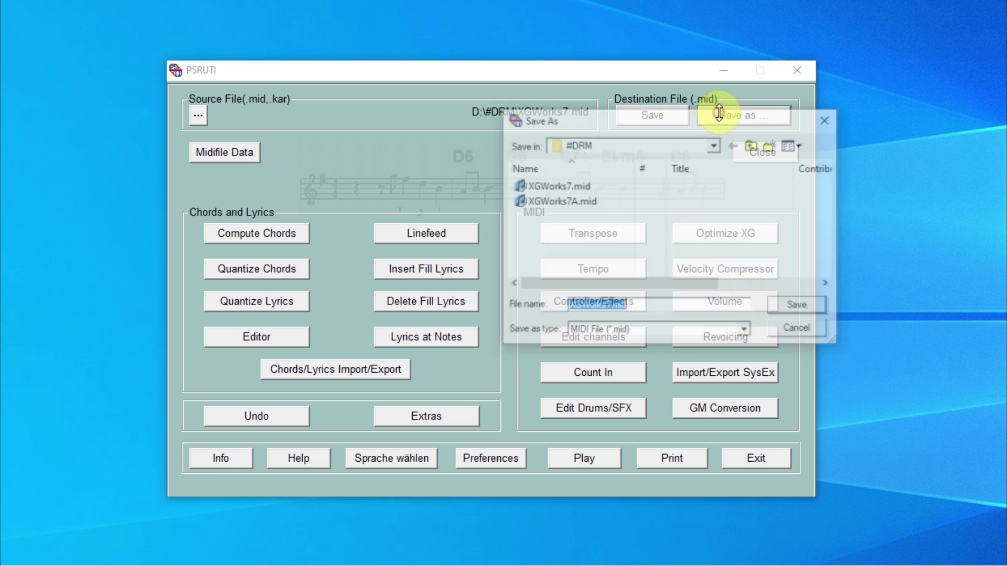
{"action": "left_click", "coordinate": [610, 307]}
{"action": "type", "text": "B"}
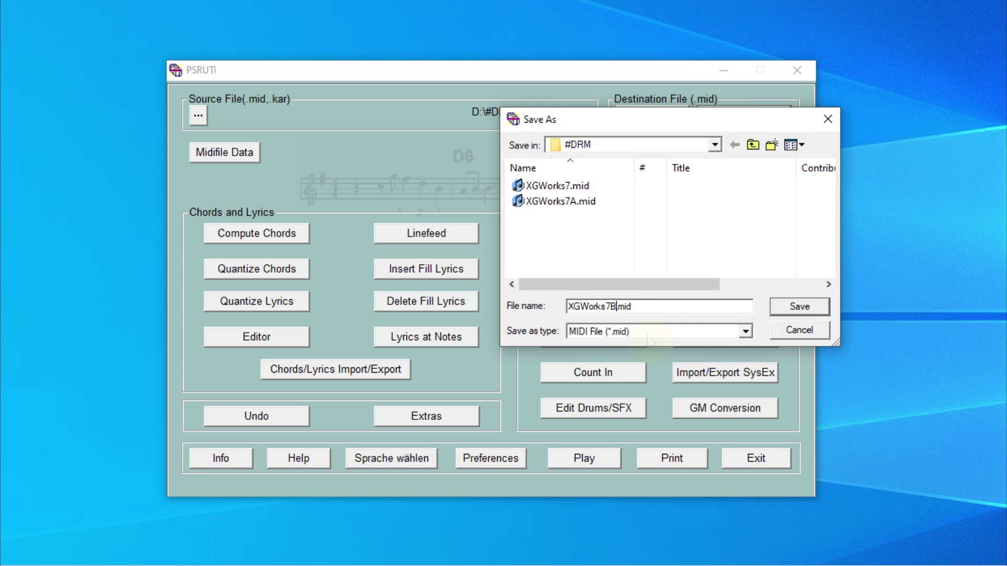
{"action": "left_click", "coordinate": [795, 302]}
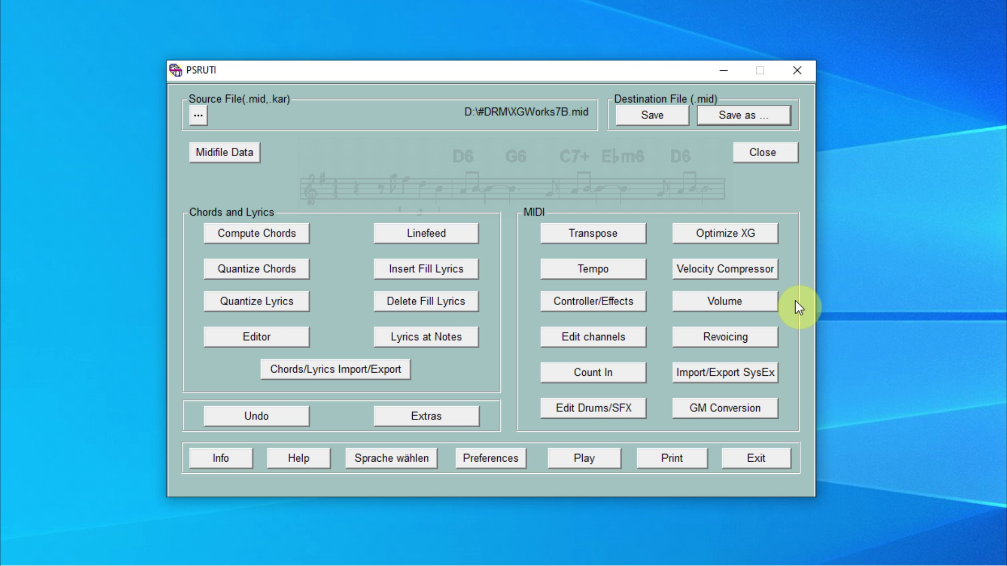